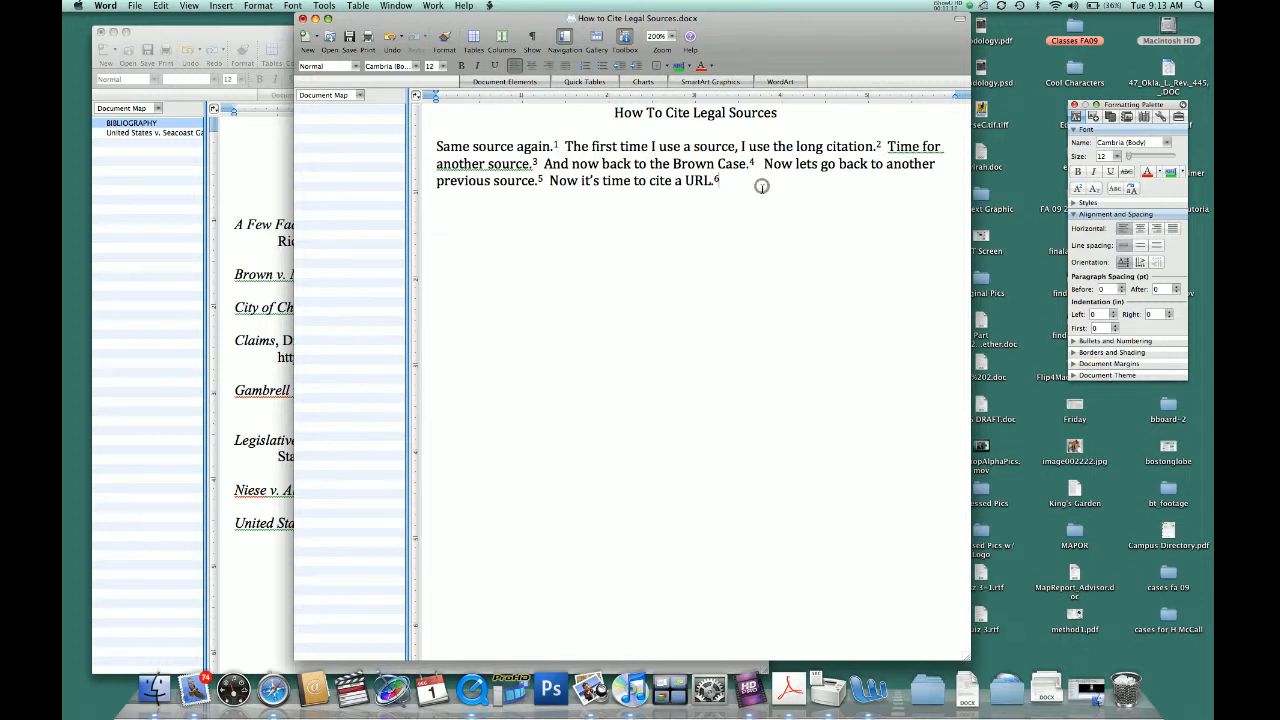
Add the text "Here's a source that I am not citing from, but" at the end of the paragraph, after footnote mark 6
click(762, 187)
text(A c)
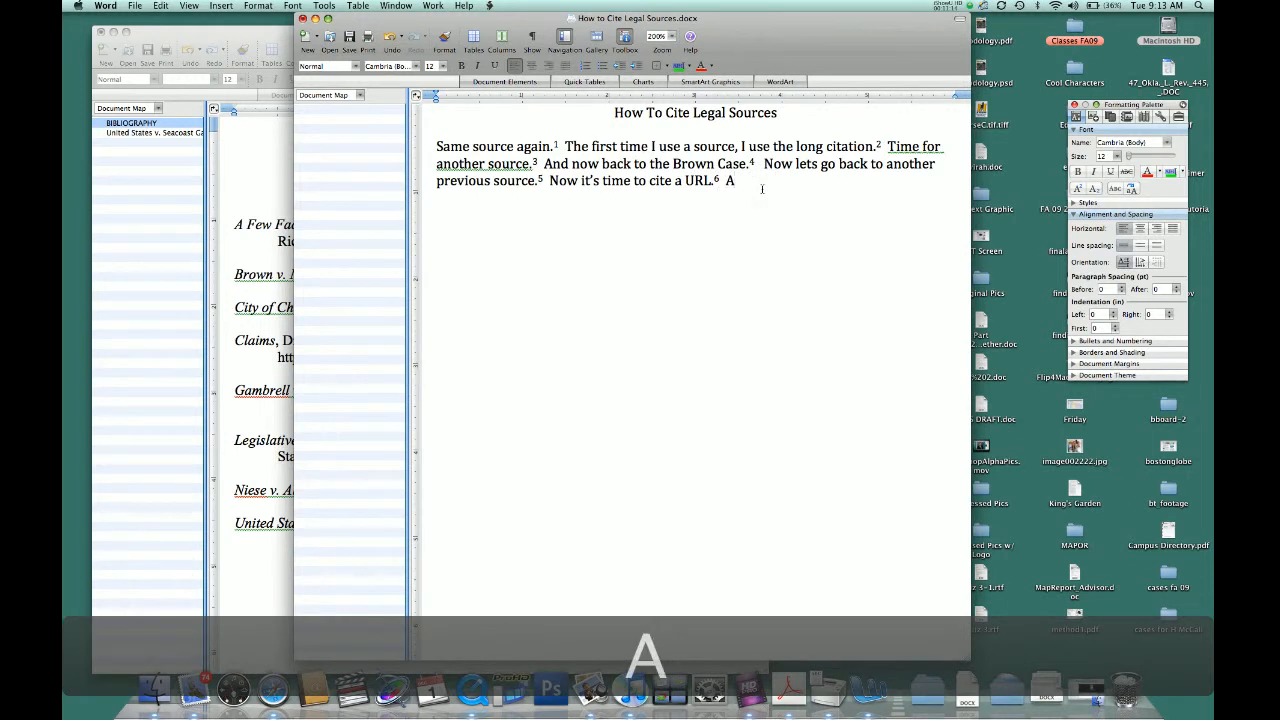
key(BackSpace)
key(BackSpace)
key(BackSpace)
text(He)
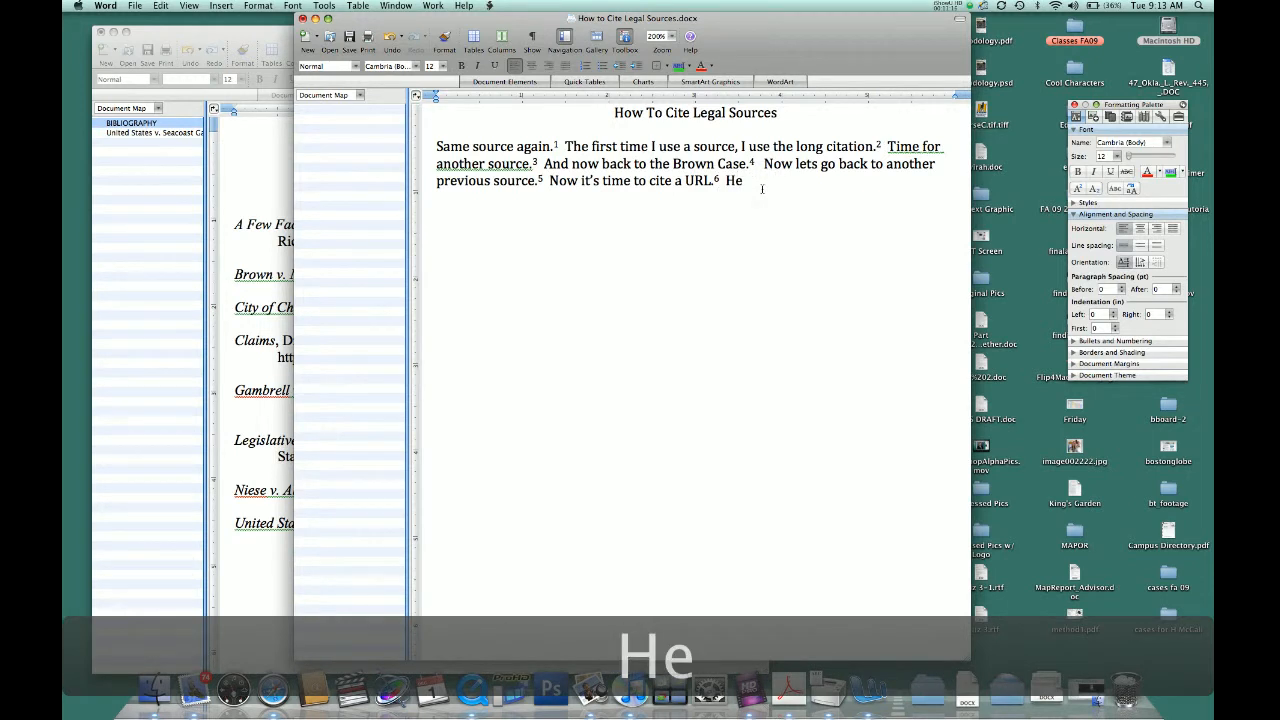
text(re's a source)
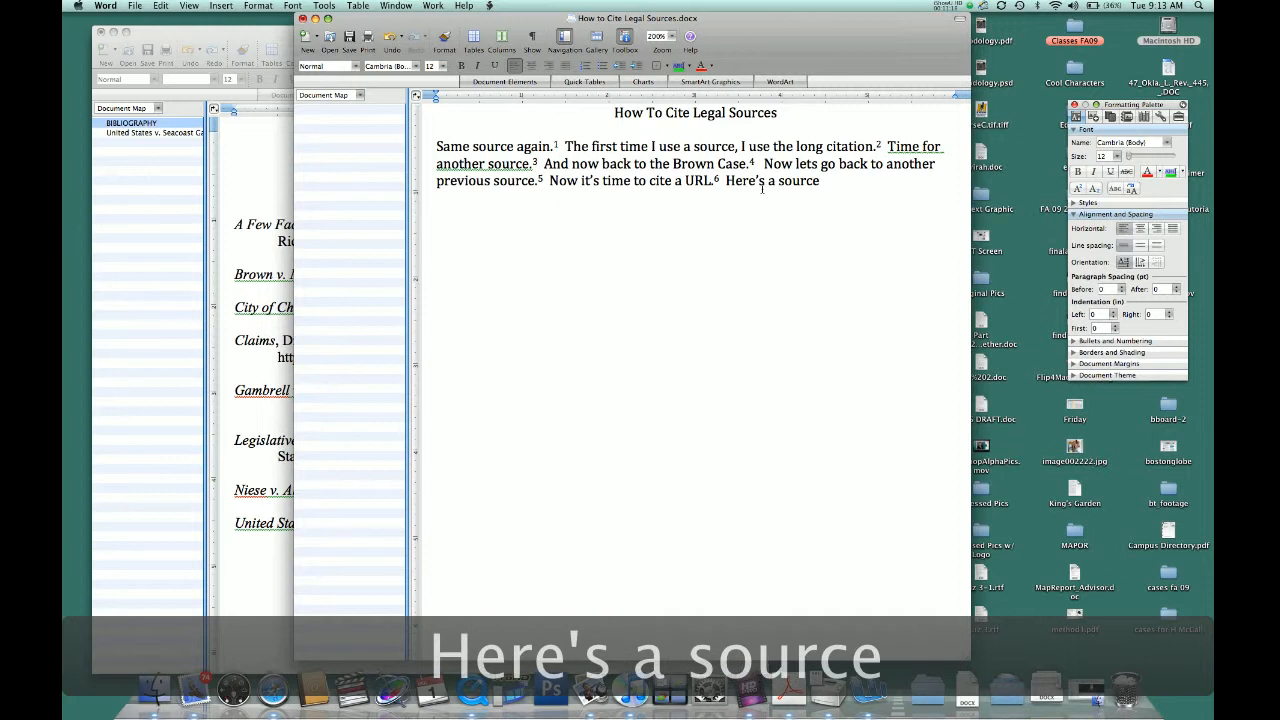
text( that I am)
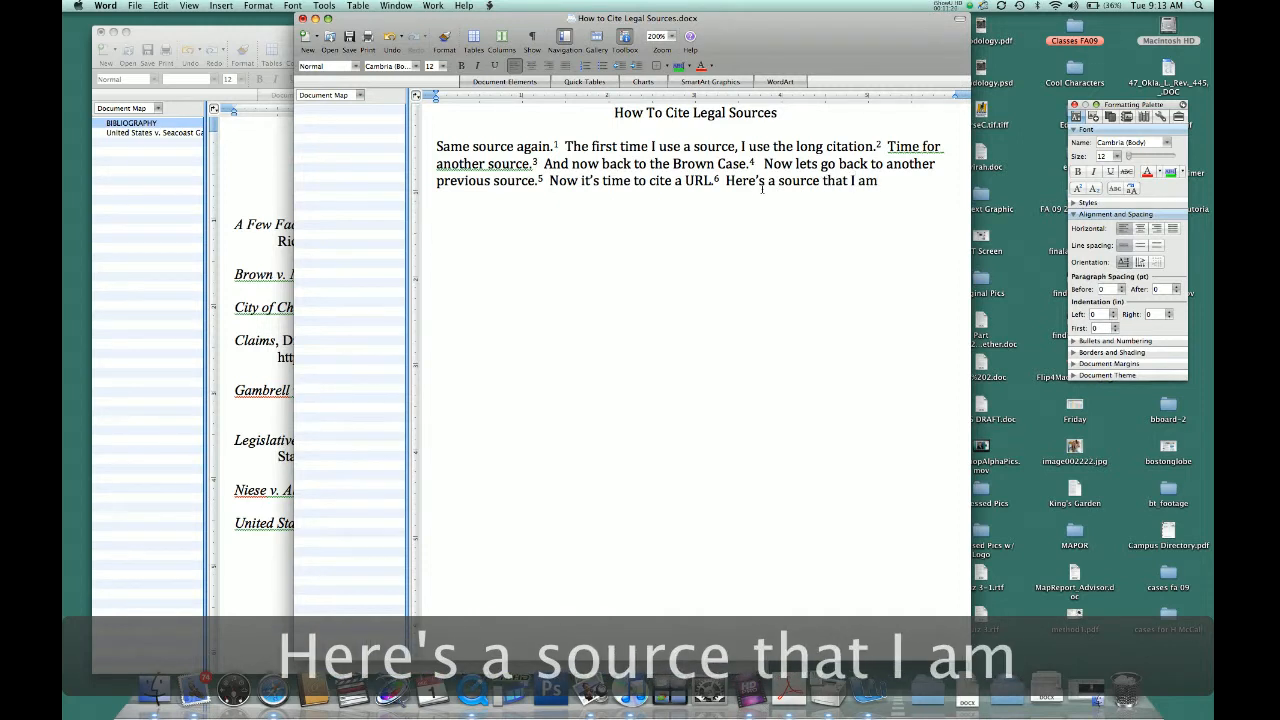
text( not citeing)
key(BackSpace)
key(BackSpace)
key(BackSpace)
key(BackSpace)
text(ing from ,)
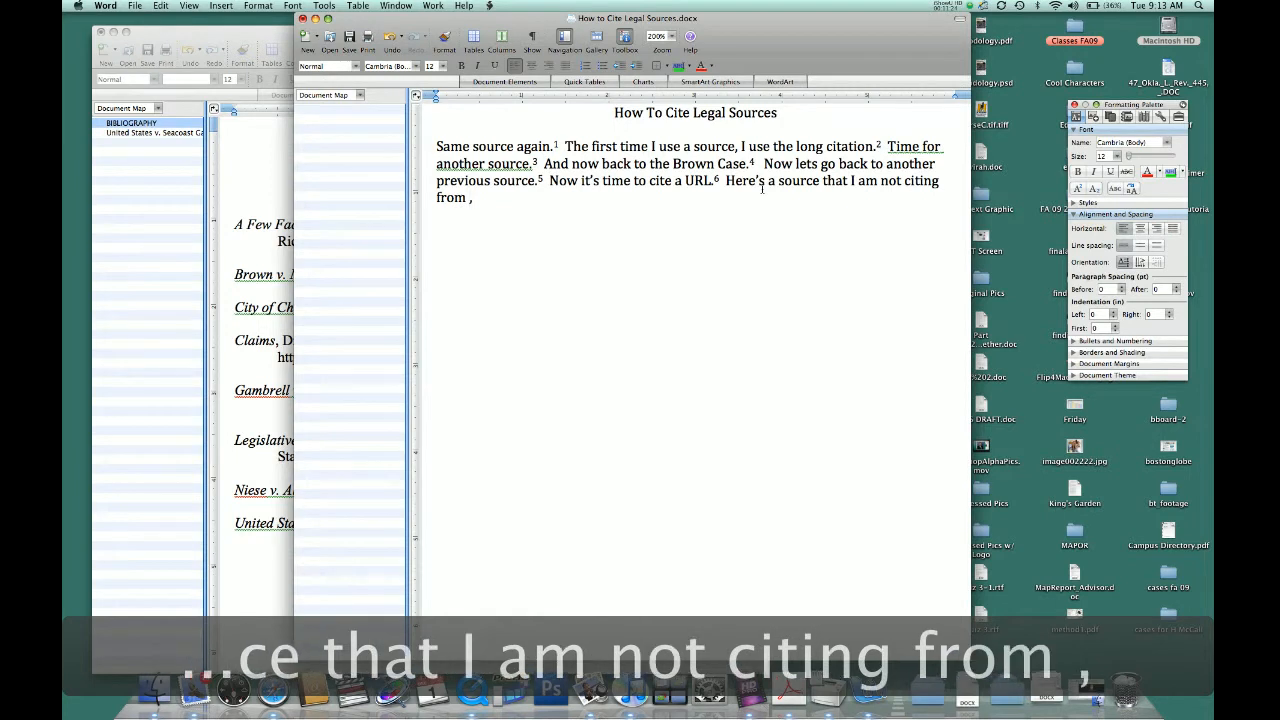
key(BackSpace)
text(, but)
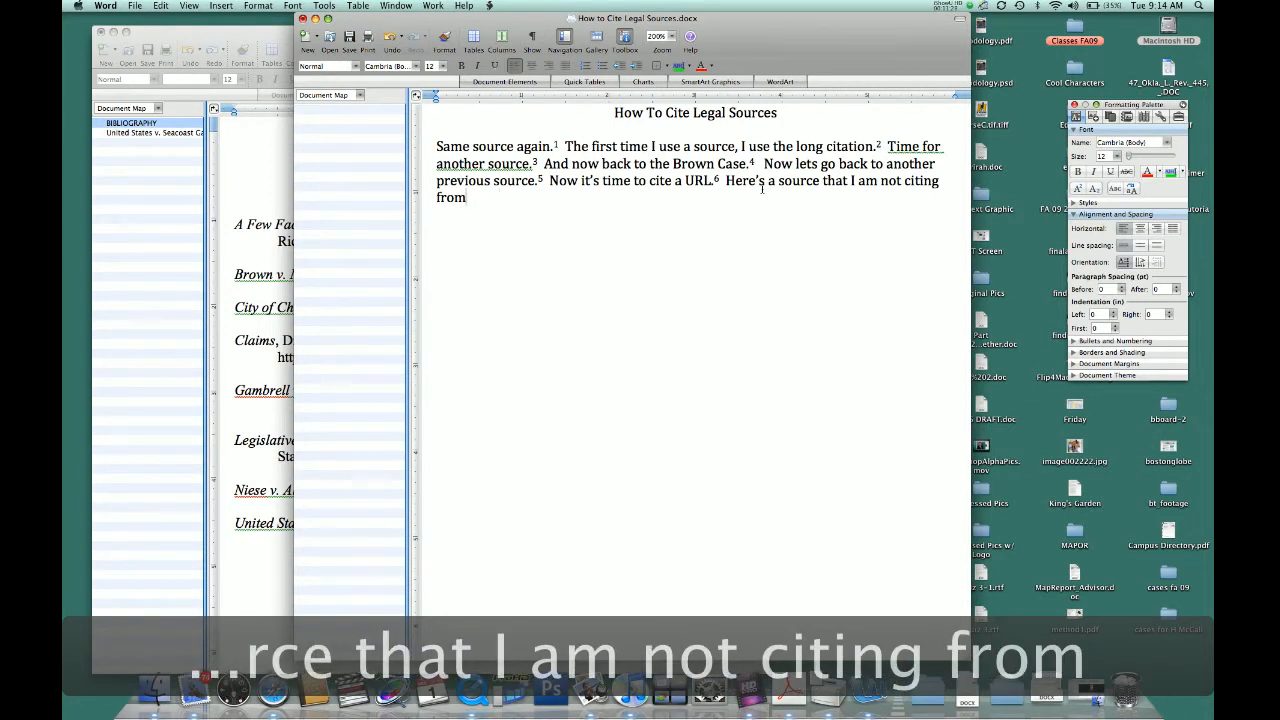
text(, but)
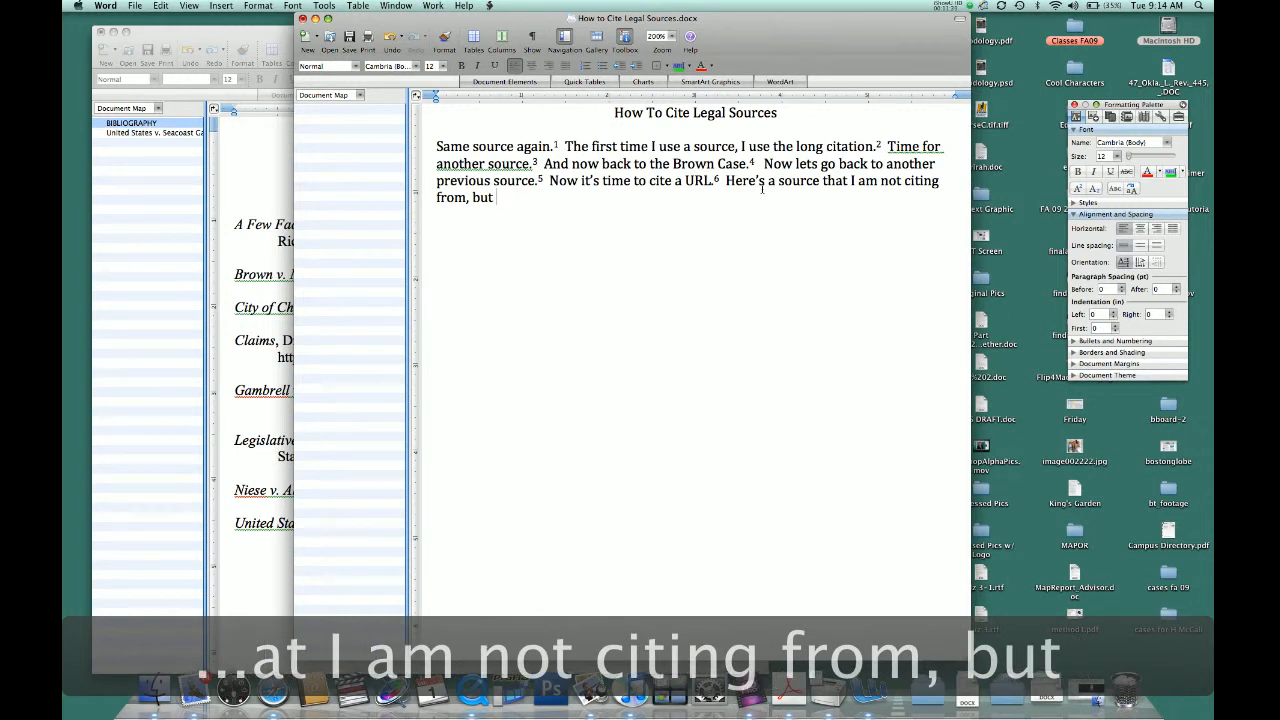
Complete the sentence with "want to the reader to know that it has more information."
text( wnt)
key(BackSpace)
key(BackSpace)
text(ant)
text( to k)
key(BackSpace)
text(the reader to kow th)
key(BackSpace)
key(BackSpace)
text(now that it)
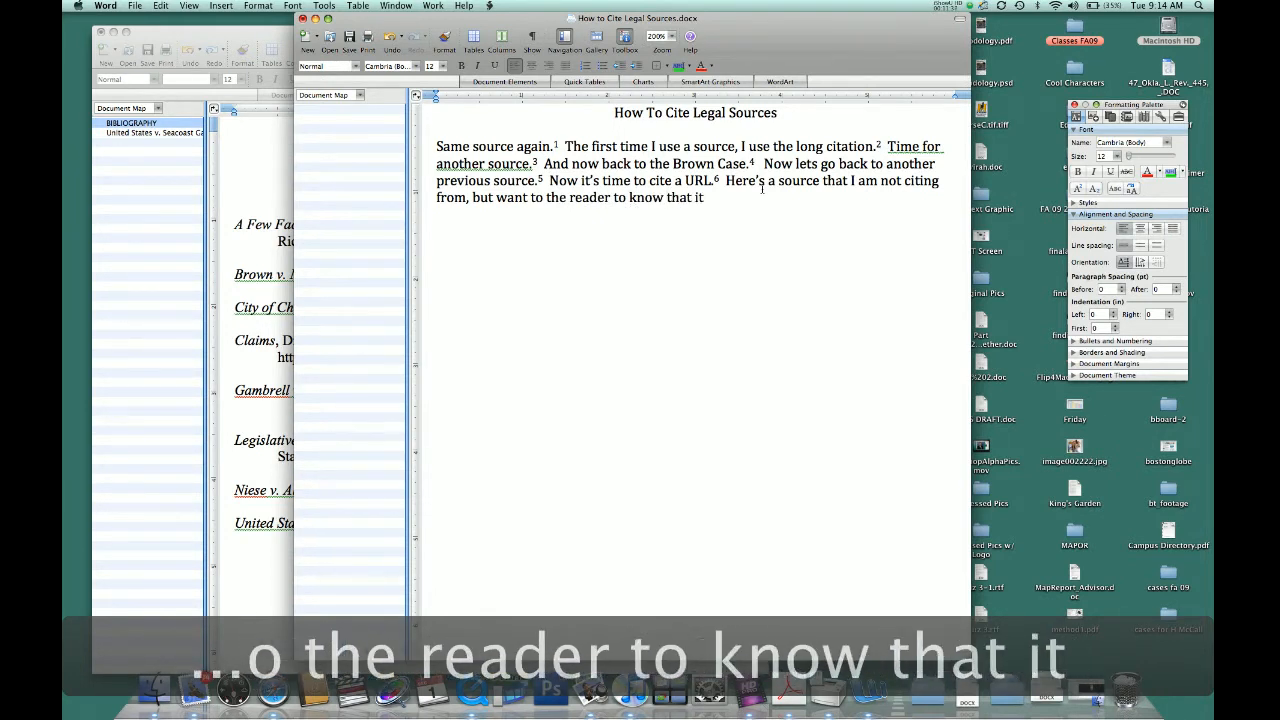
text( has)
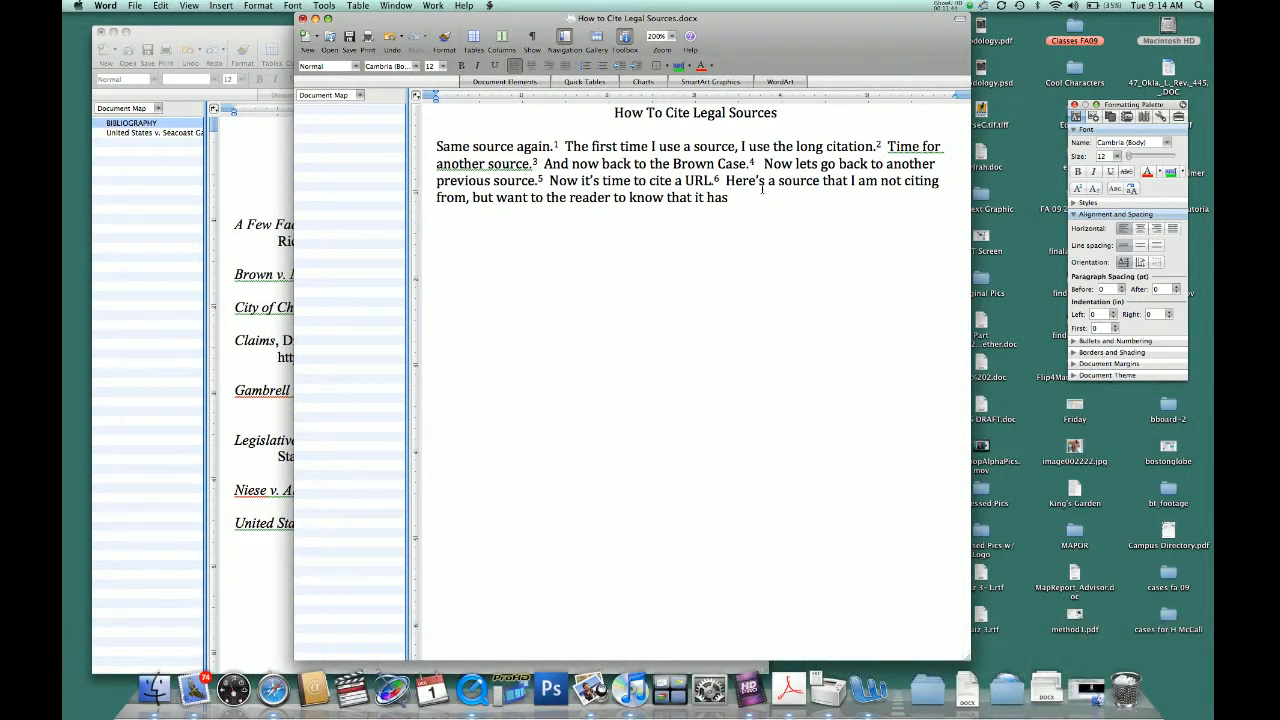
text(more informa)
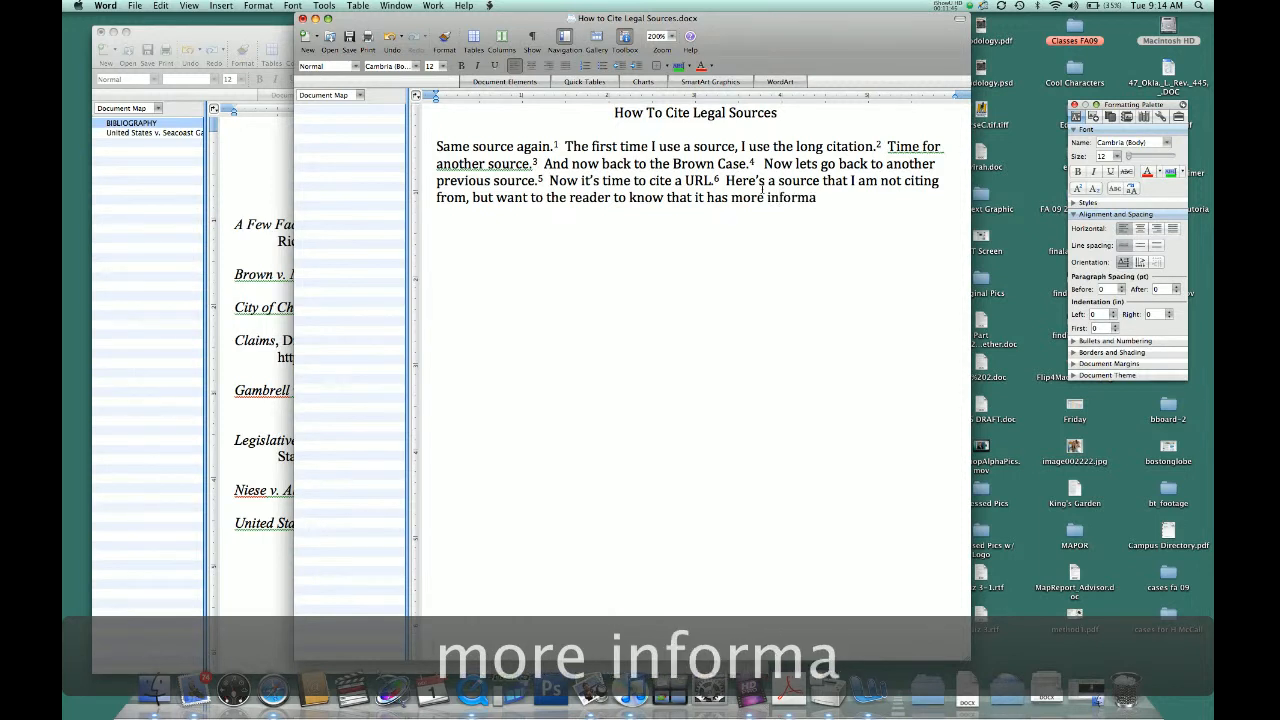
text(tion.)
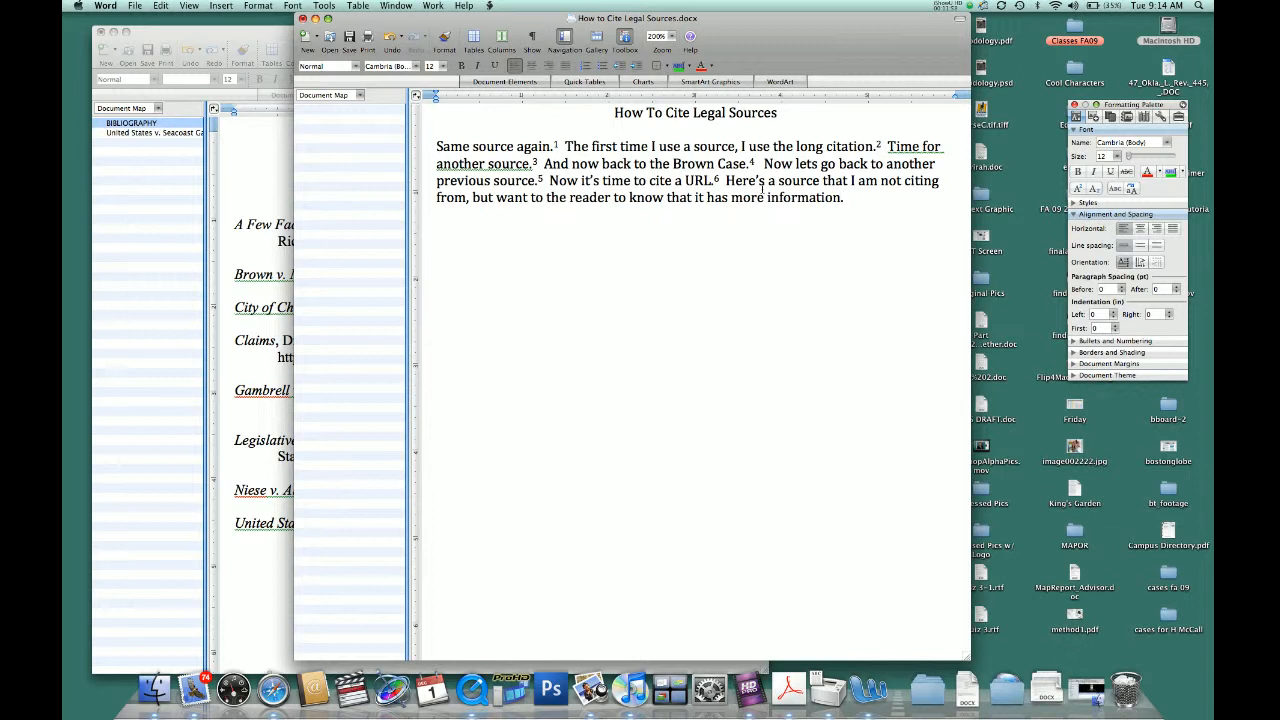
Insert an auto-numbered footnote at the end of the new sentence
click(222, 6)
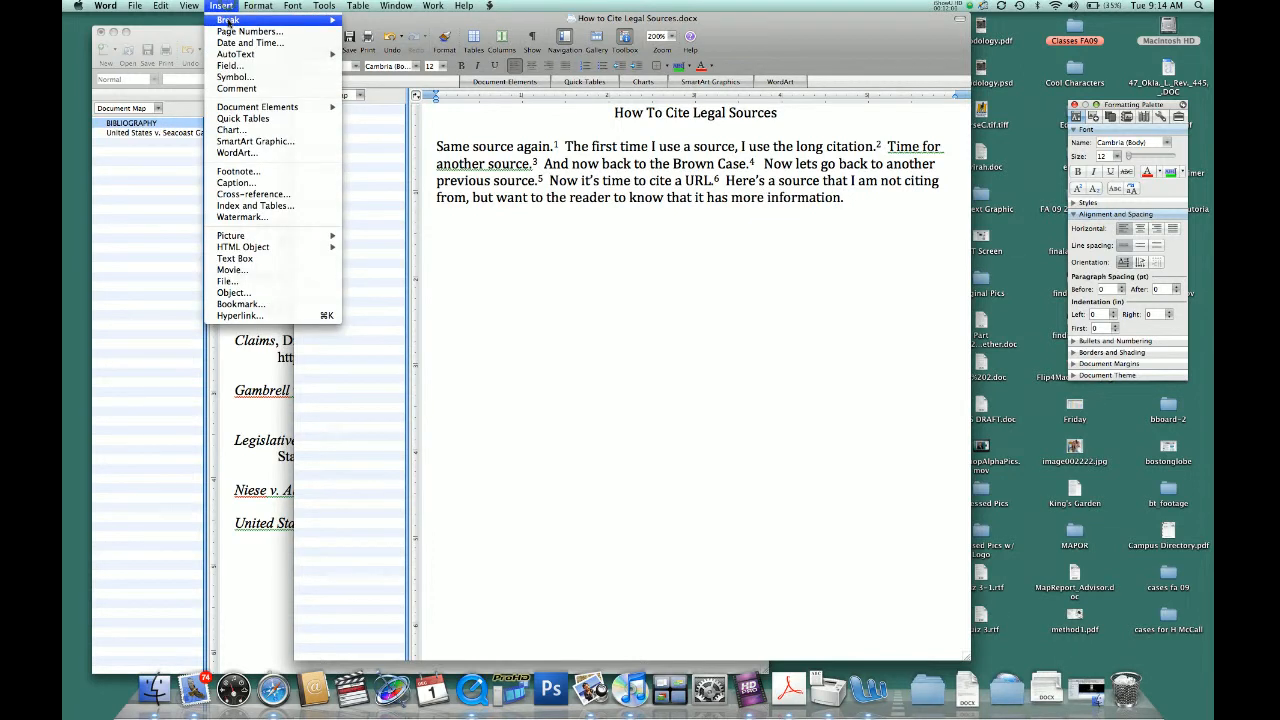
click(229, 173)
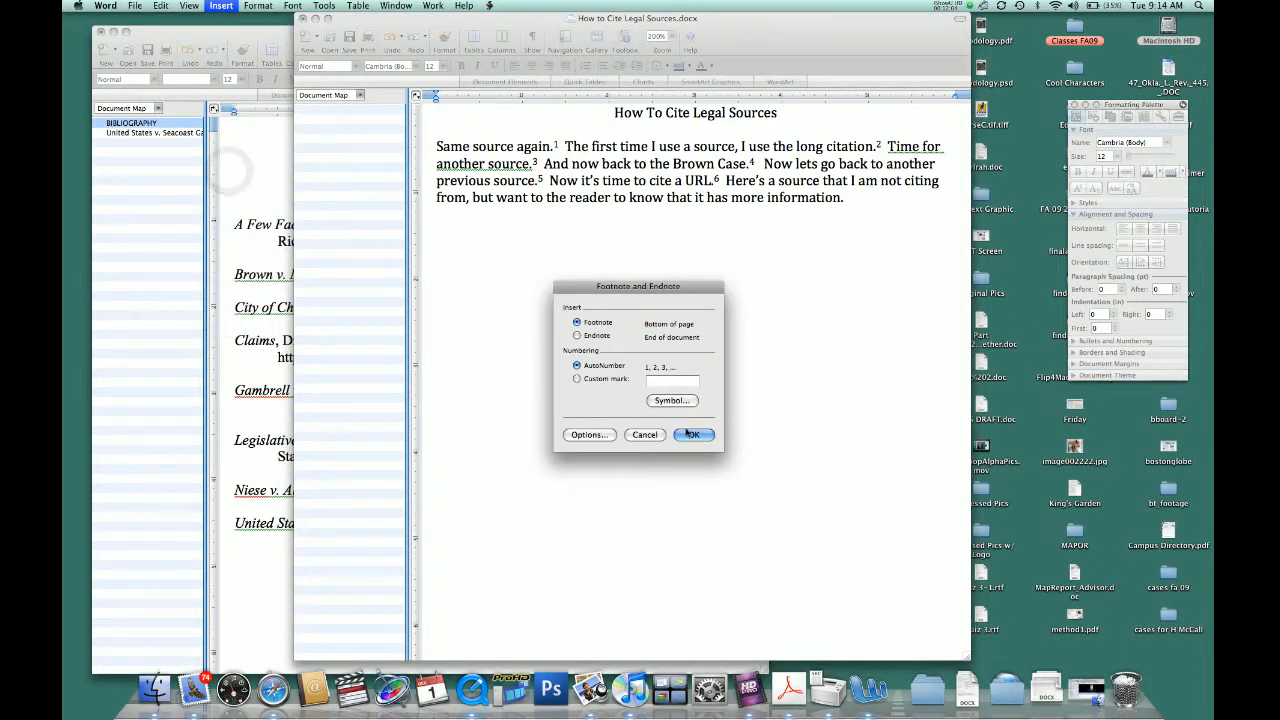
click(690, 434)
Copy the City of Chesapeake v. Cunningham entry from the Sample Bibliography document
click(228, 257)
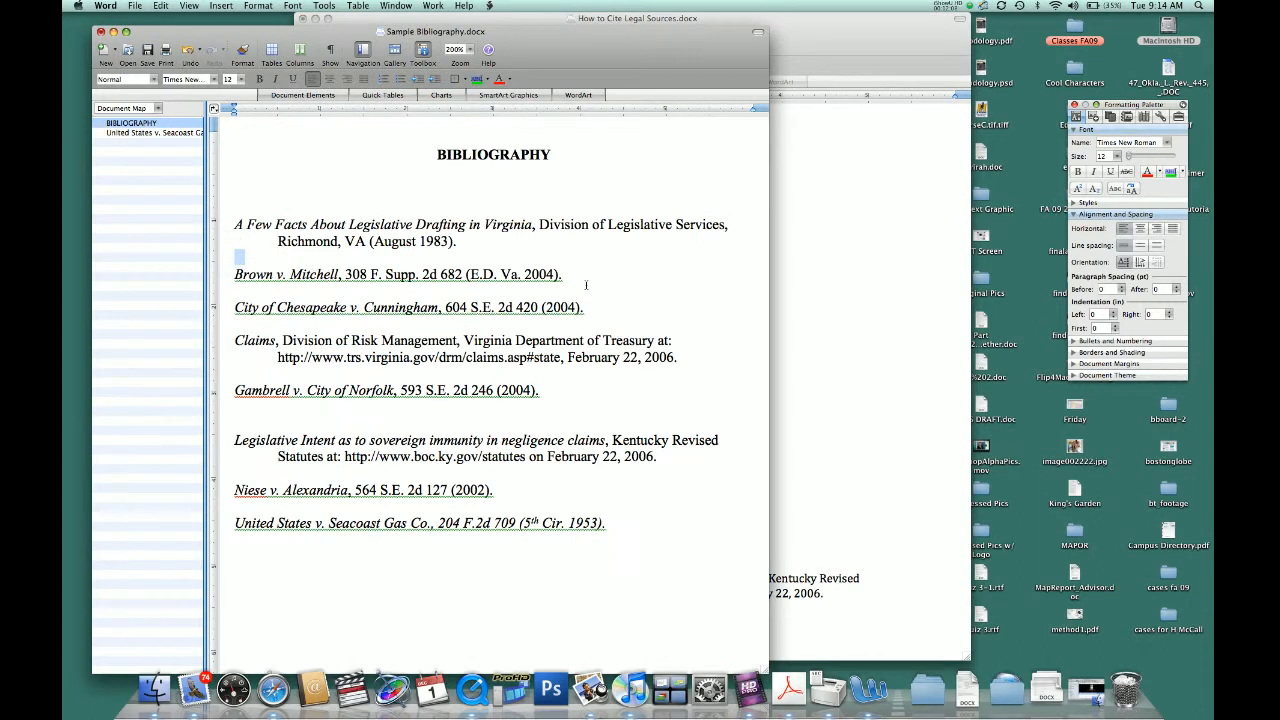
drag(592, 310, 237, 310)
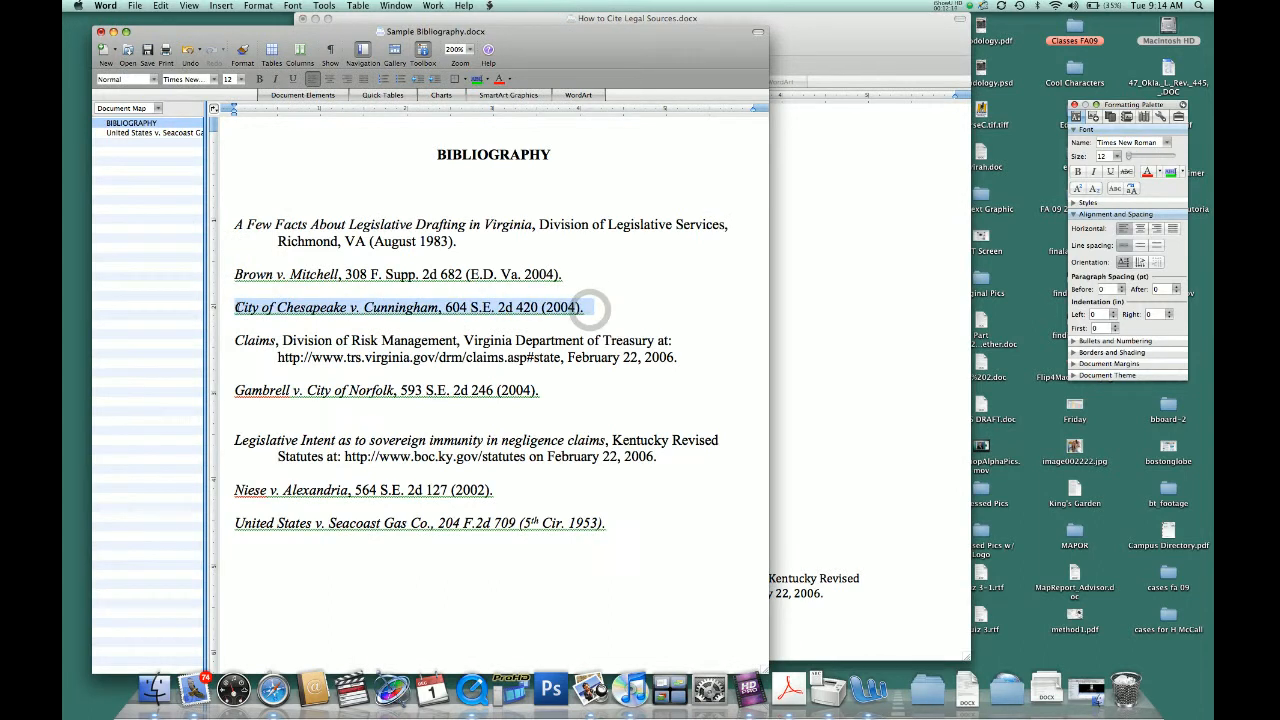
key(super+c)
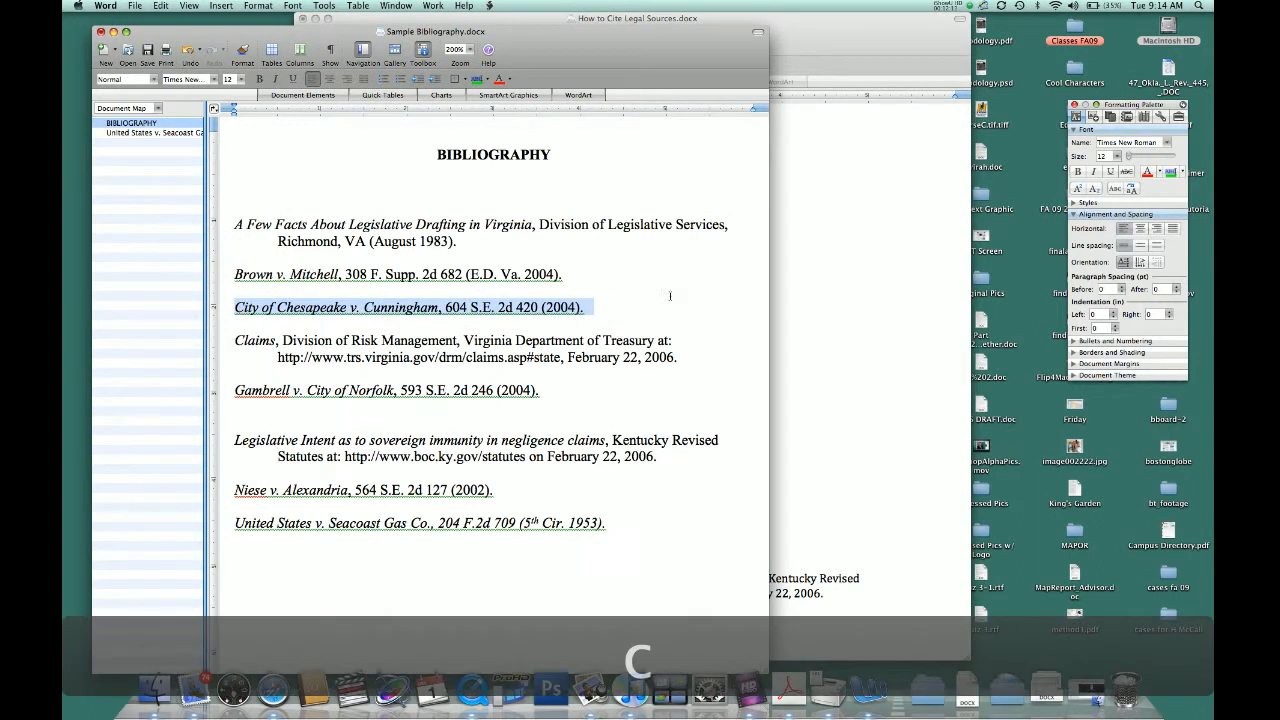
In How to Cite Legal Sources, fill footnote 7 with "See" followed by the copied City of Chesapeake v. Cunningham citation
click(834, 245)
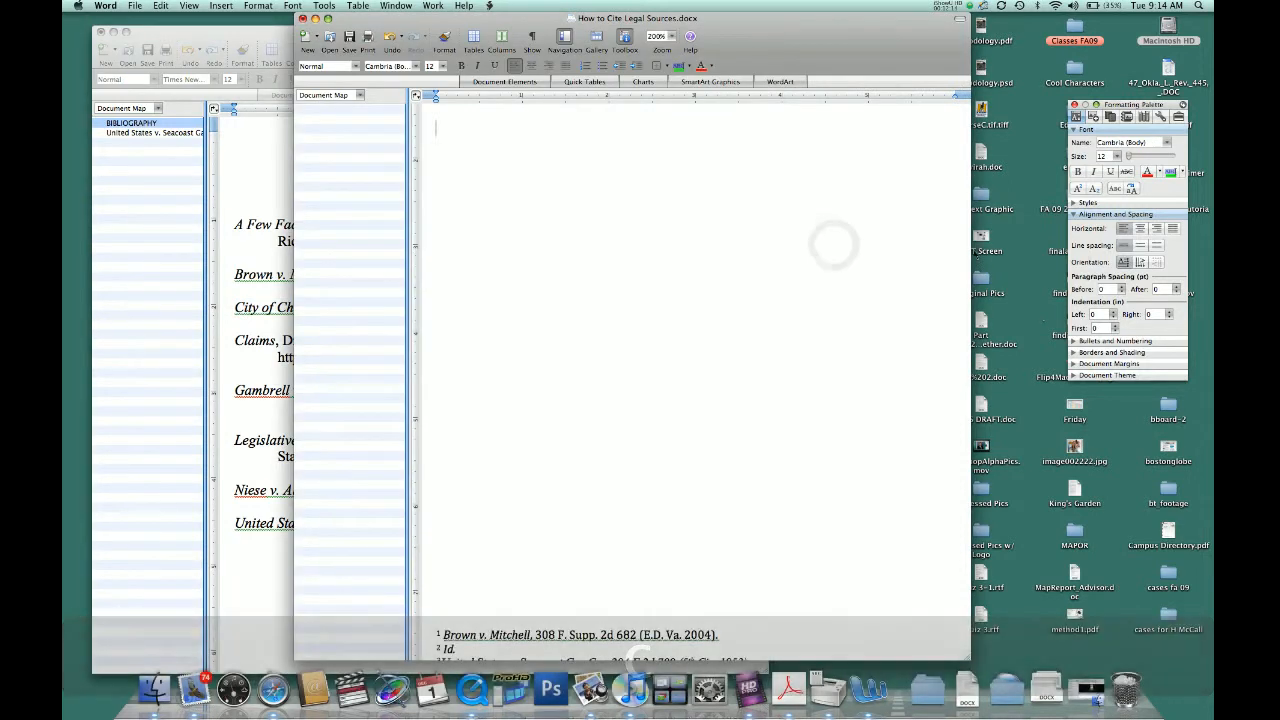
key(Down)
key(Down)
key(Down)
key(Down)
key(Down)
key(Down)
key(Down)
key(Down)
key(Down)
key(Down)
key(Down)
key(Down)
key(Down)
key(Down)
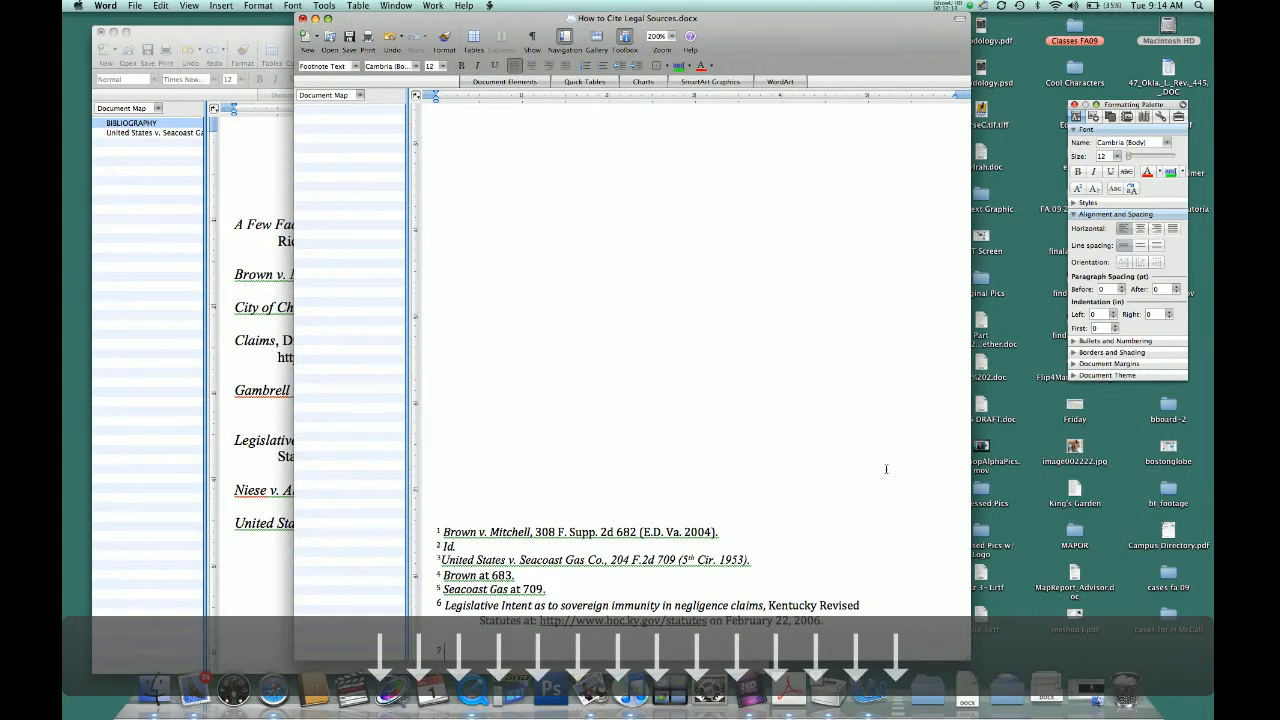
text(See)
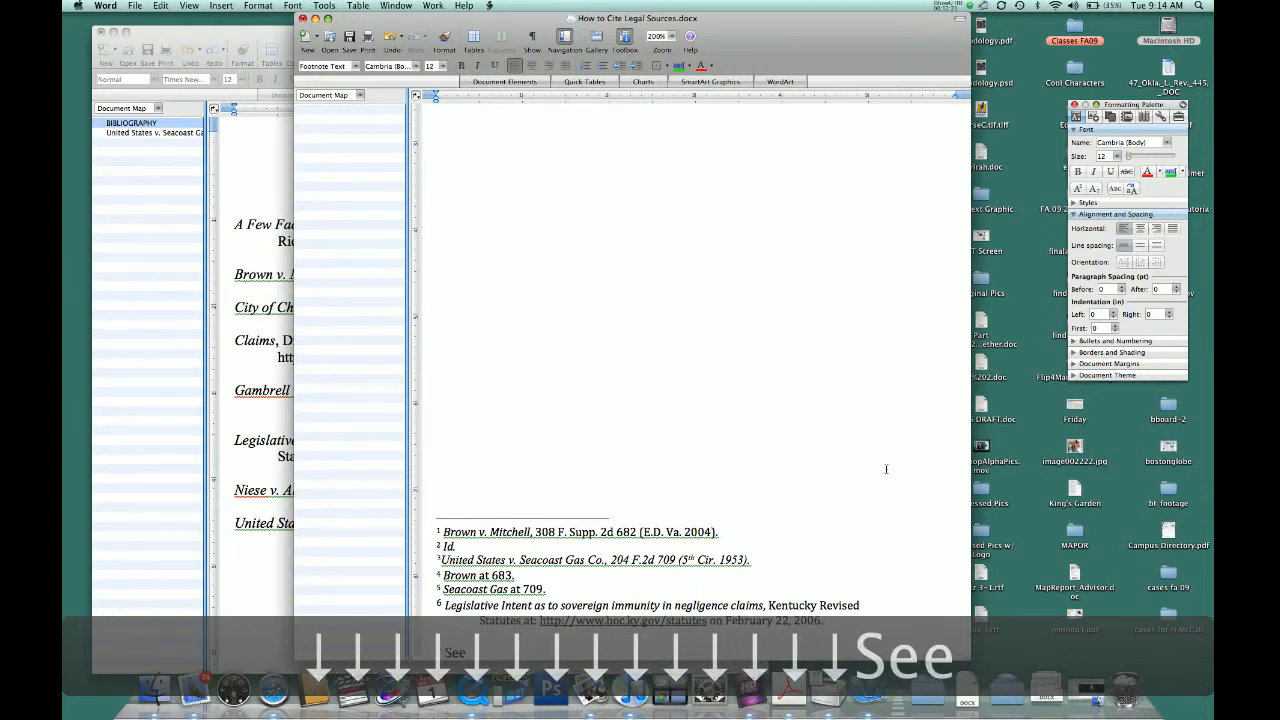
key(super+v)
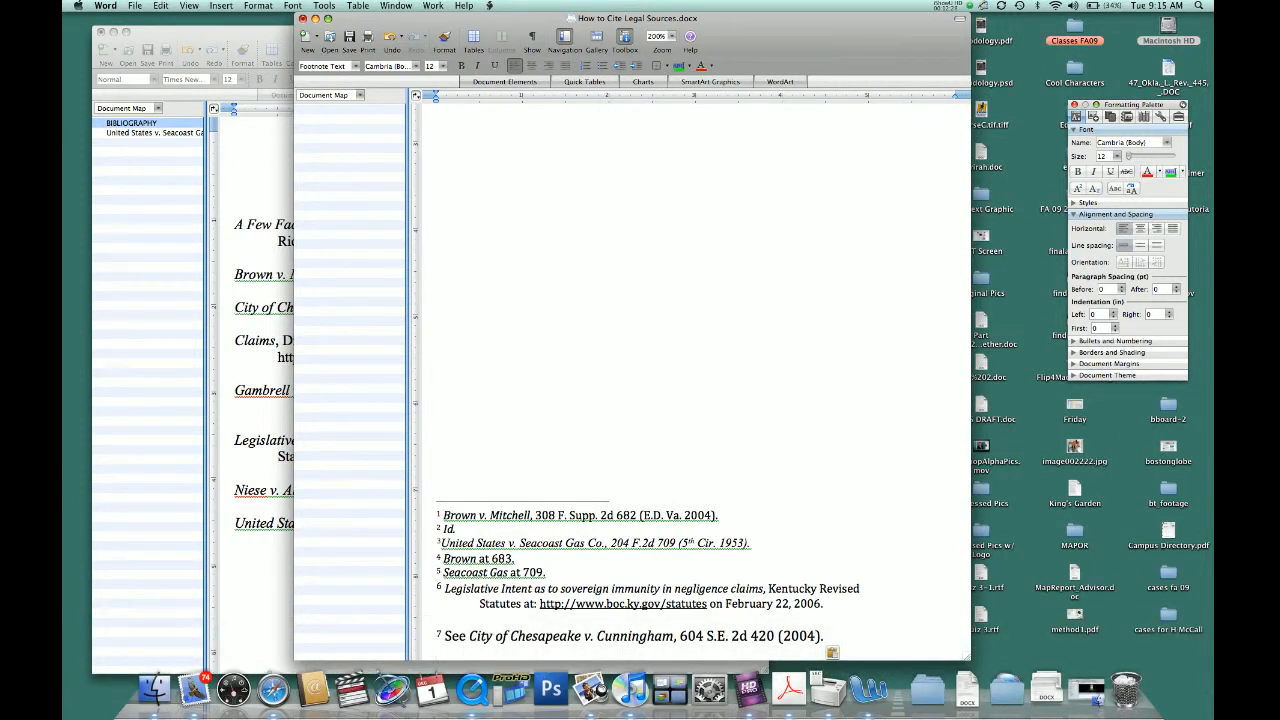
Replace footnote 7's final period with a comma and append the Niese v. Alexandria citation copied from the Sample Bibliography
click(826, 637)
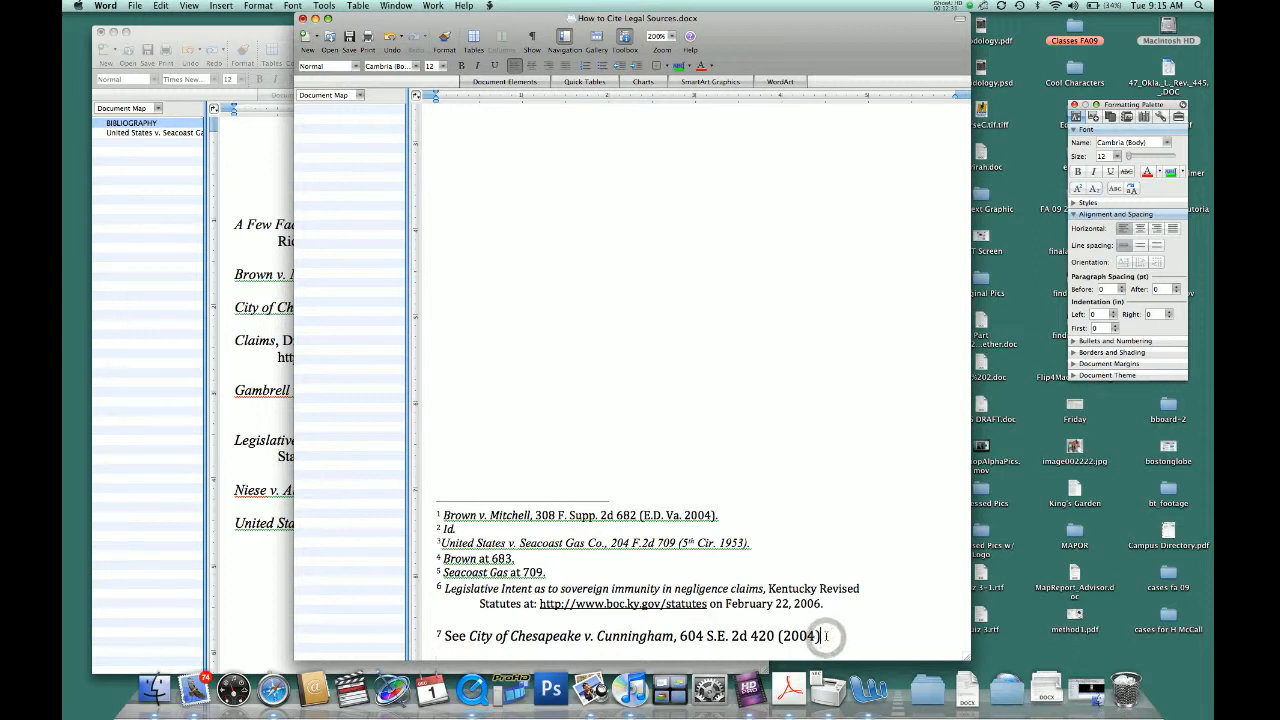
click(250, 607)
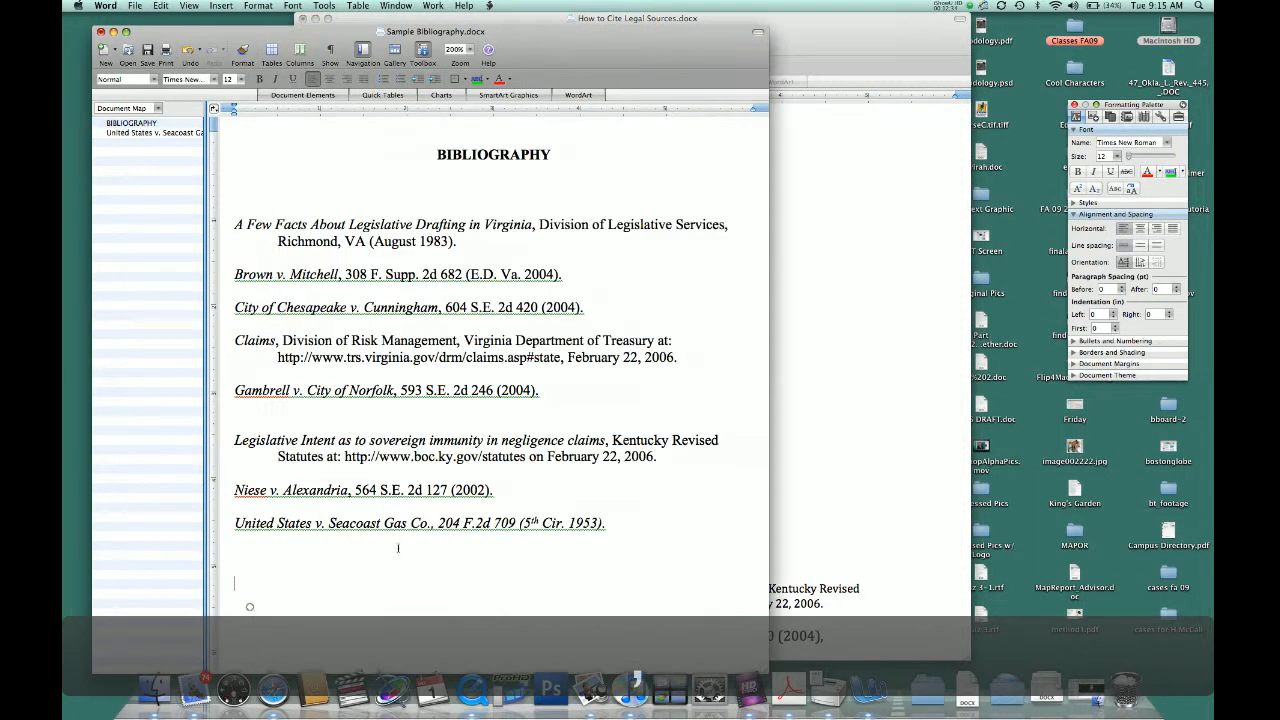
drag(500, 490, 247, 490)
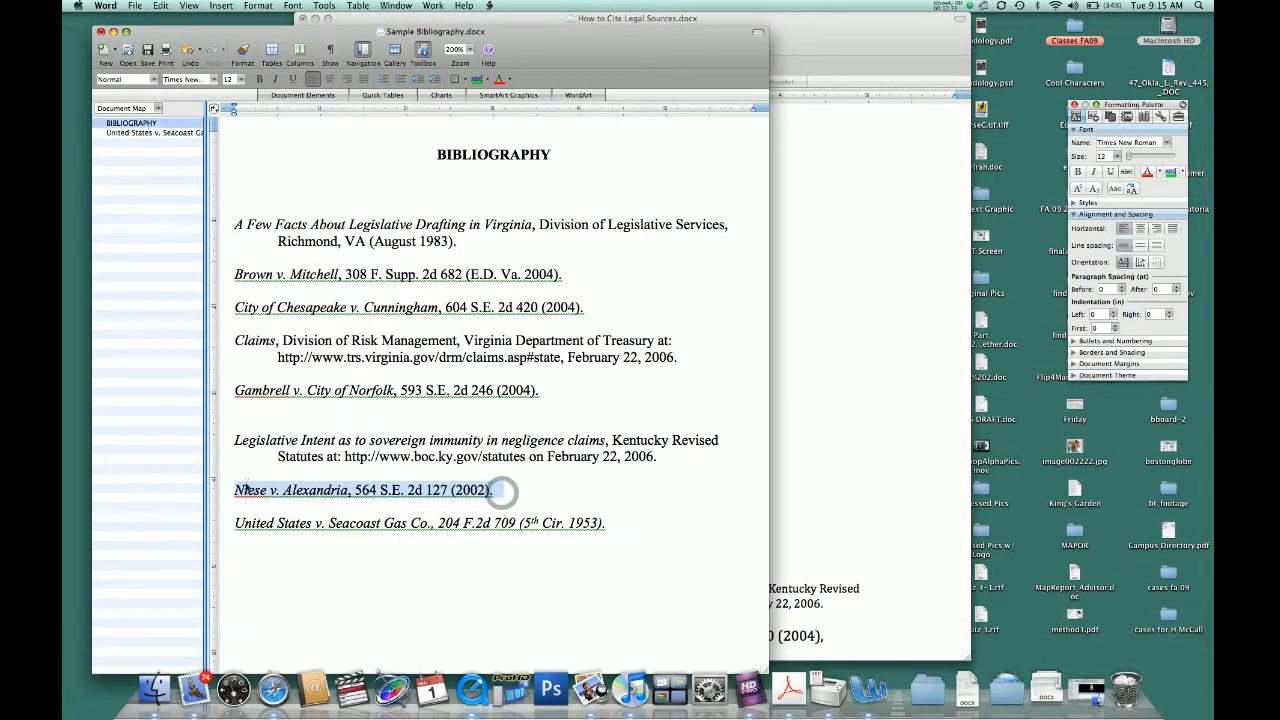
key(super+c)
click(851, 491)
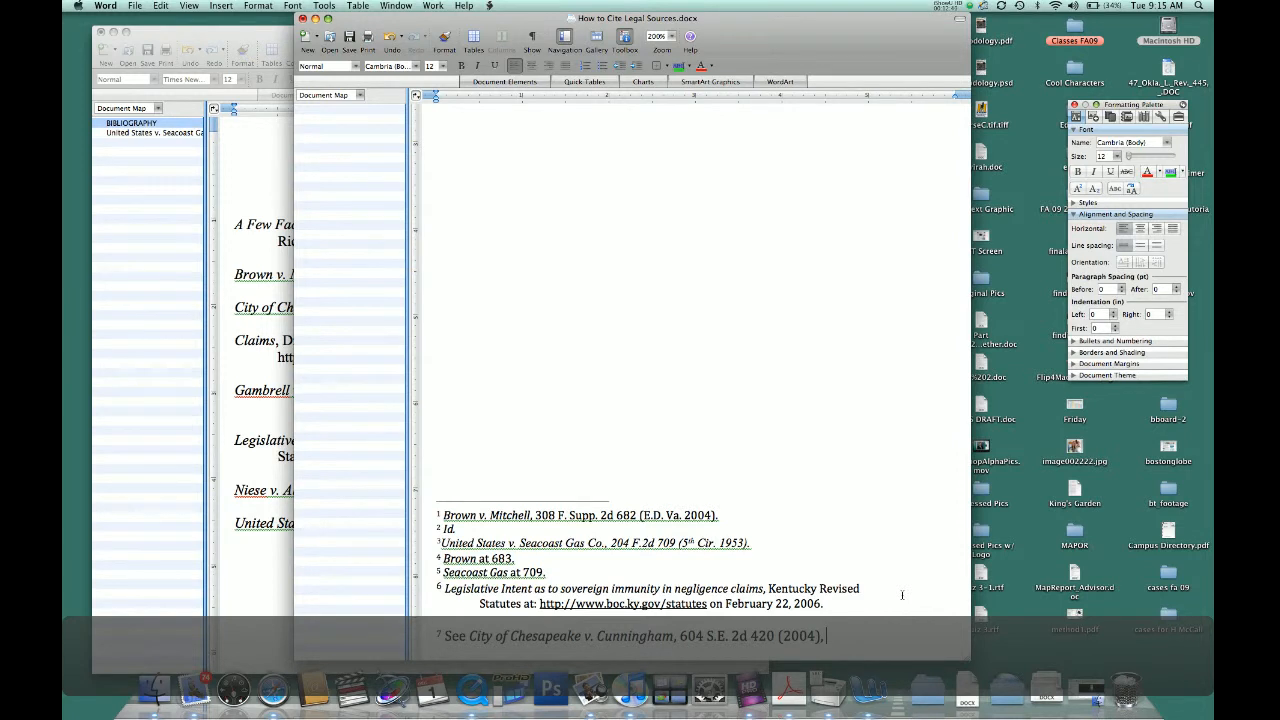
key(super+v)
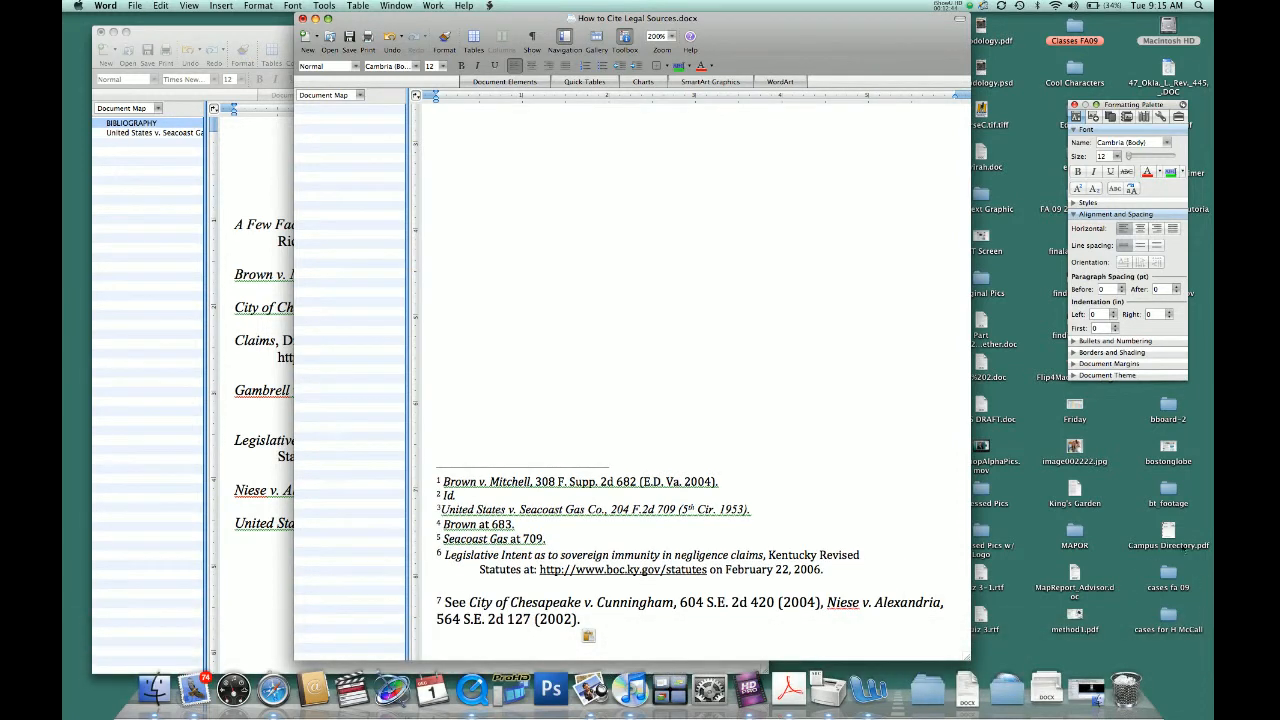
Set footnote 7's text to font size 10 and delete the blank line above it
triple_click(580, 620)
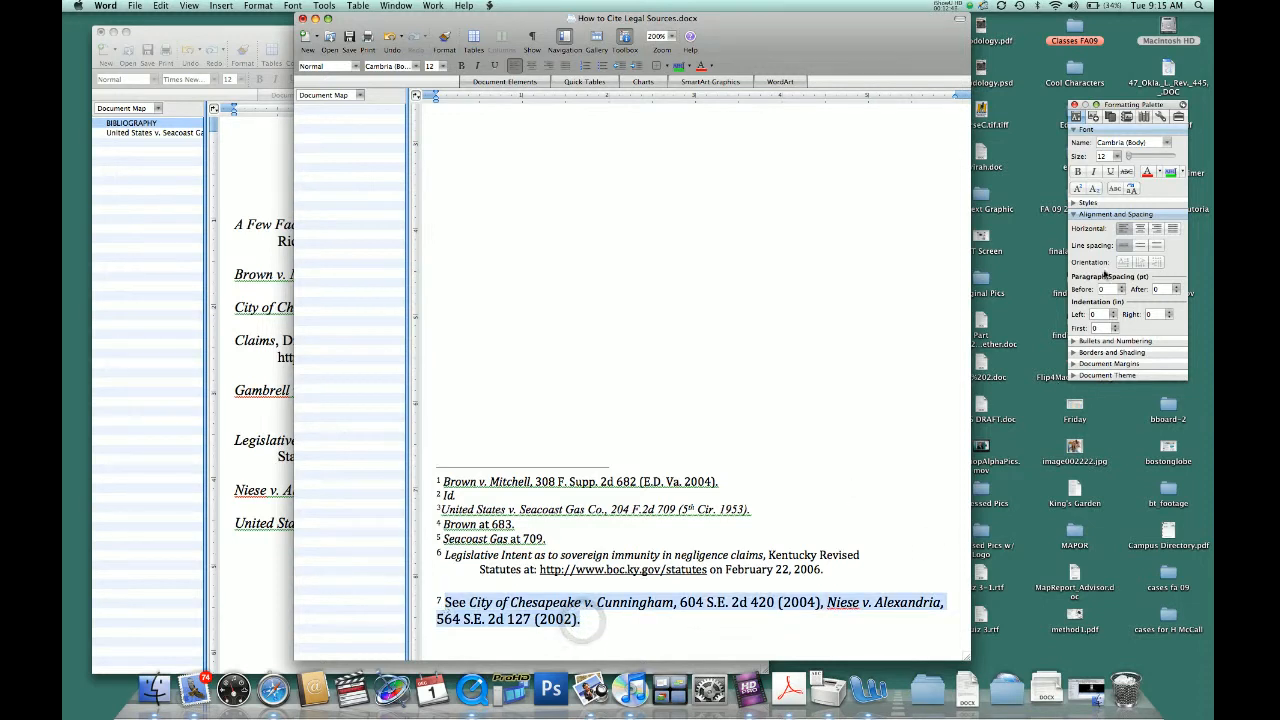
click(1116, 156)
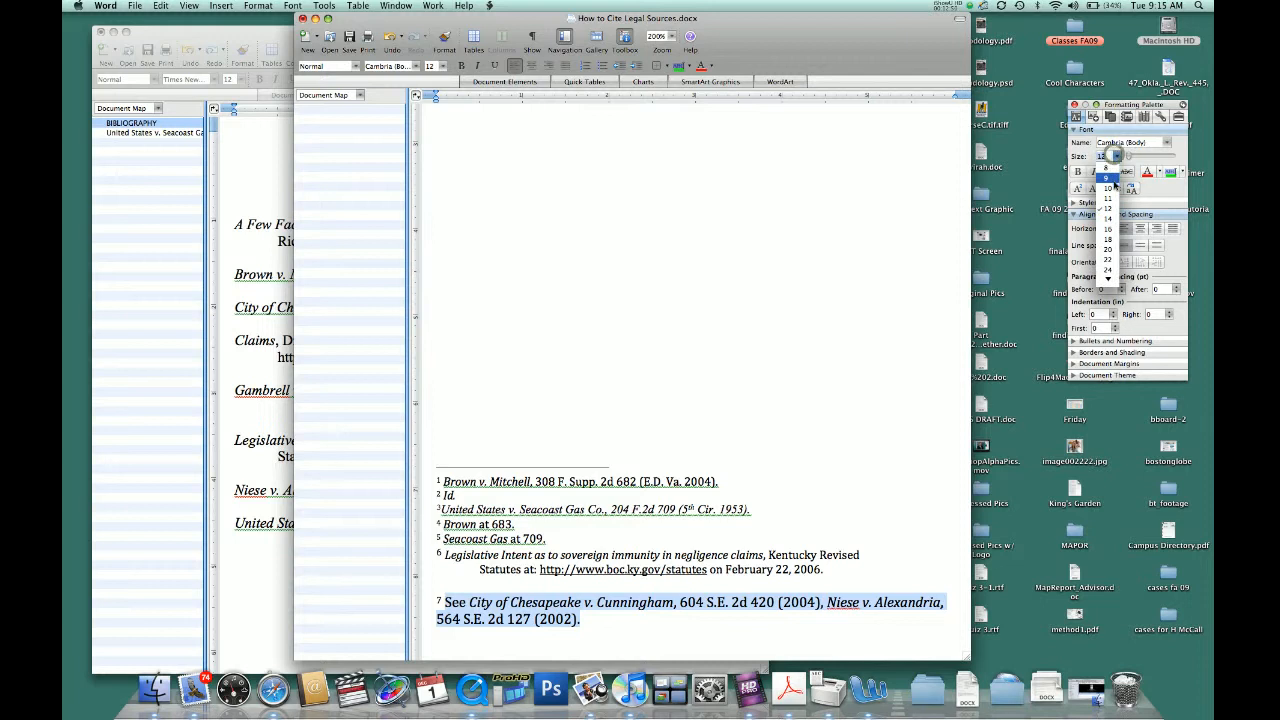
click(1108, 188)
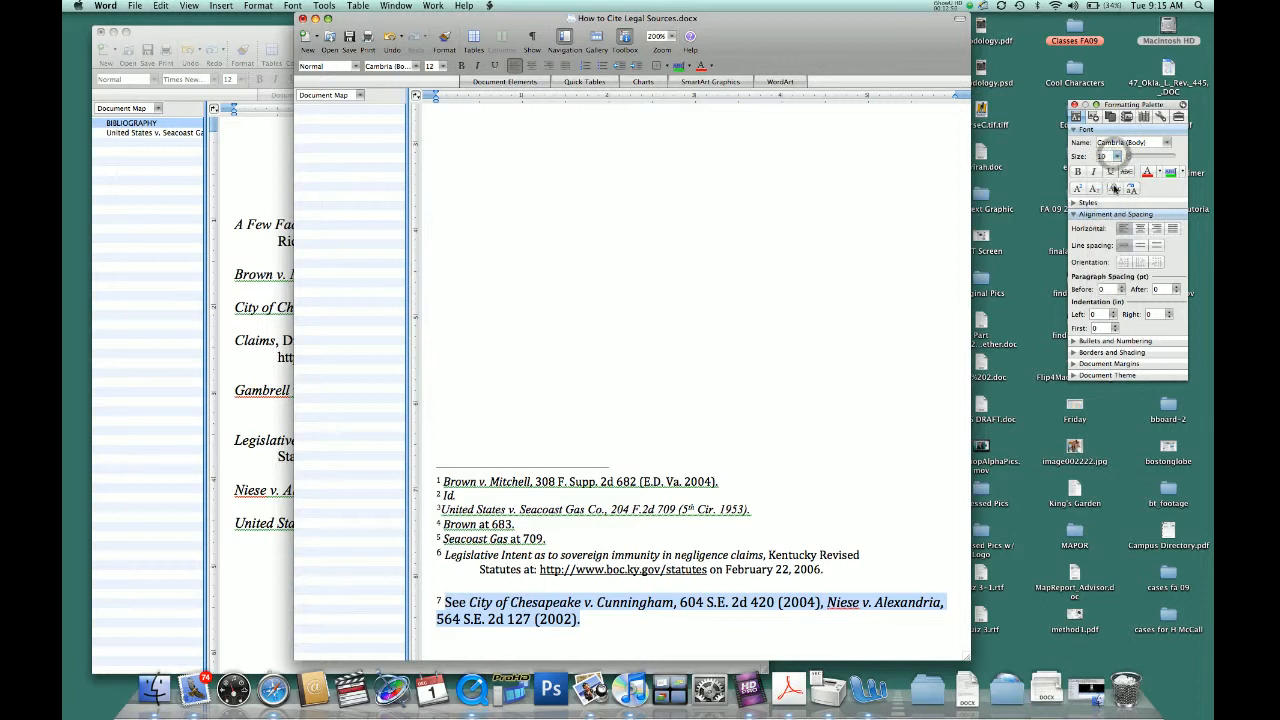
click(436, 590)
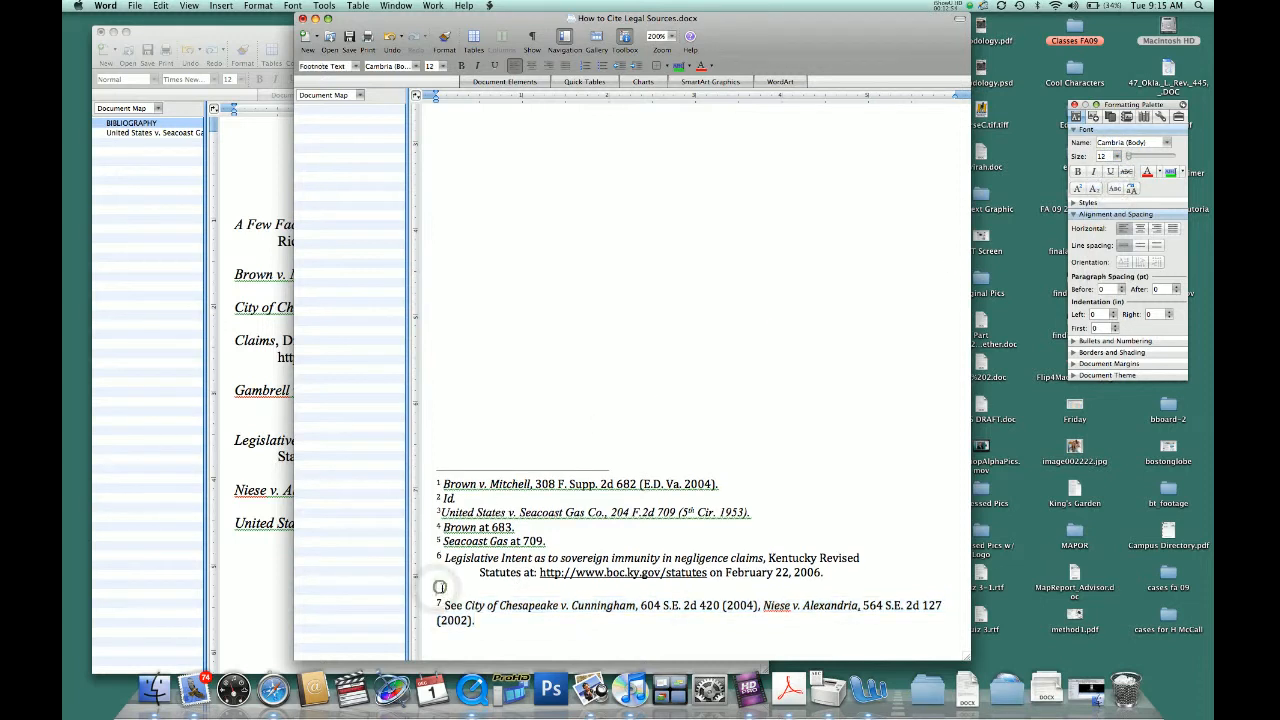
key(Delete)
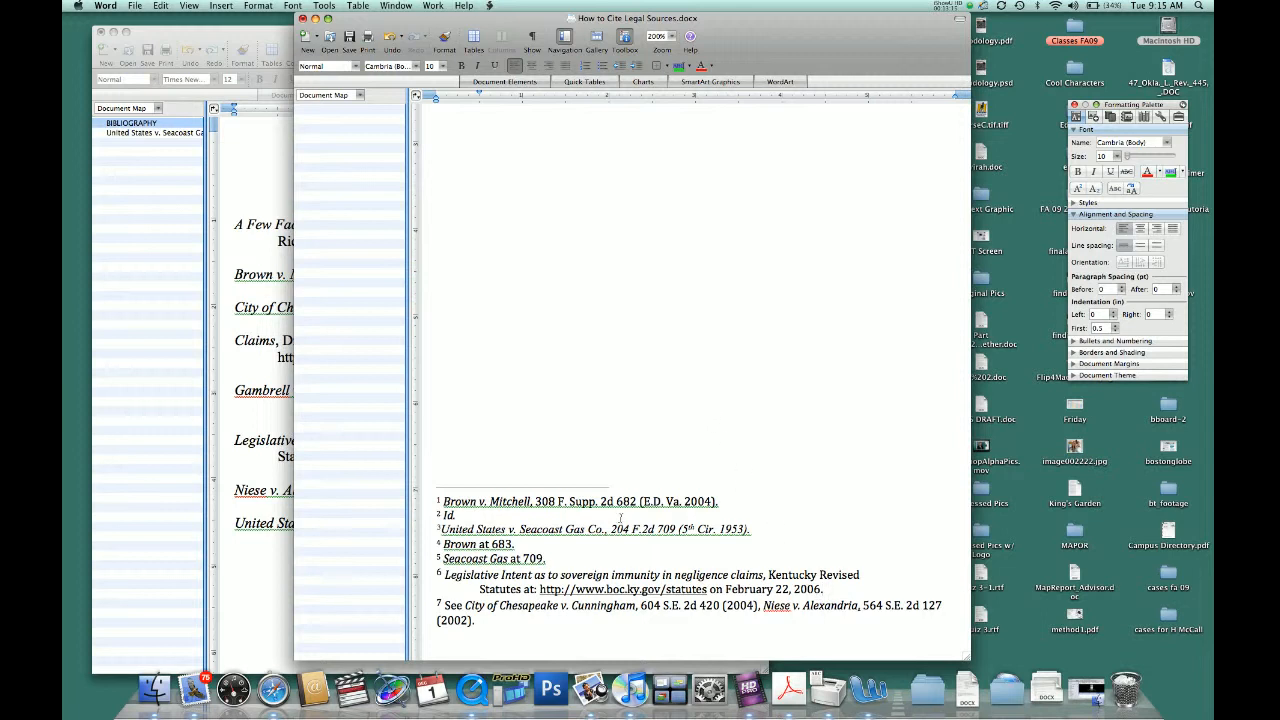
Copy the Brown v. Mitchell entry from the Sample Bibliography document
click(250, 198)
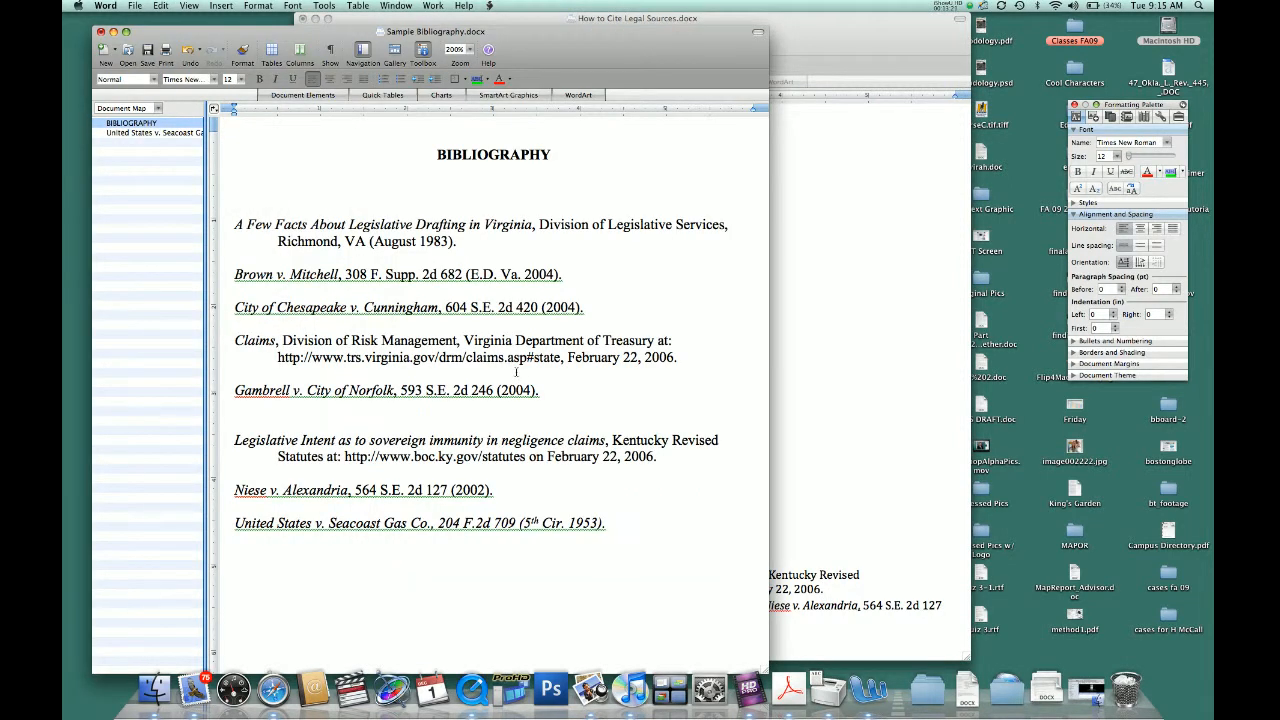
drag(574, 276, 209, 276)
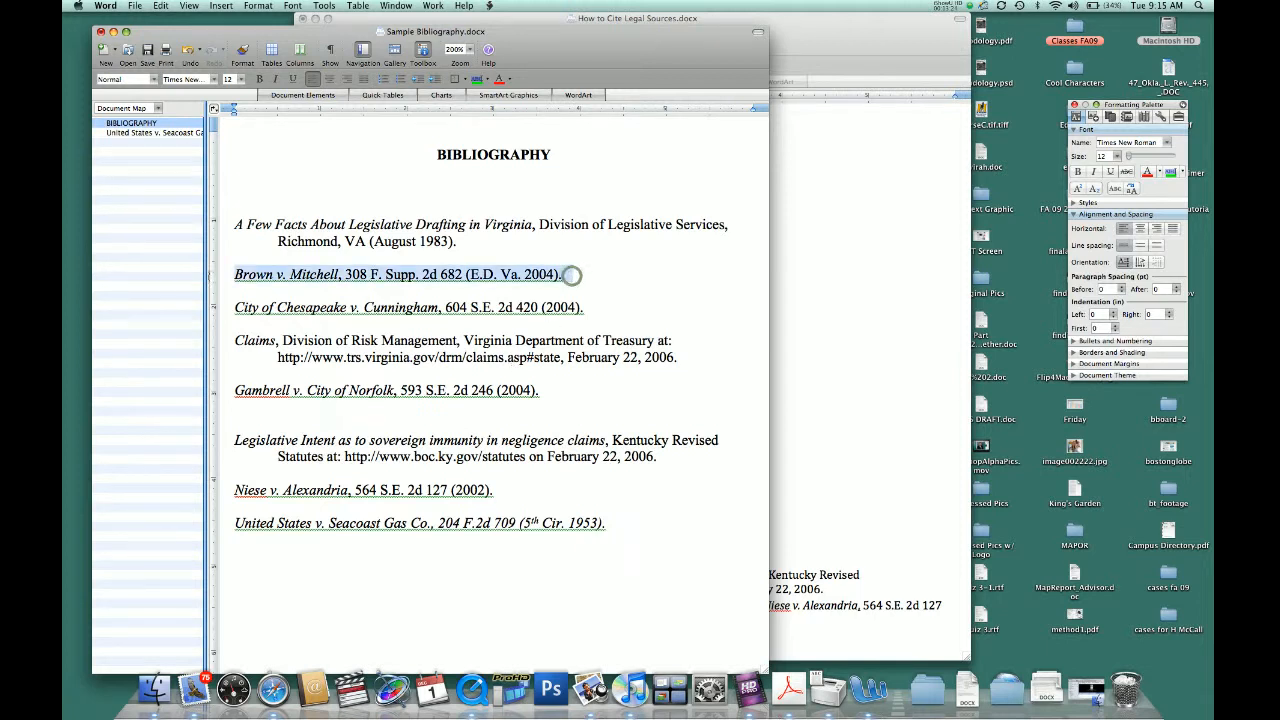
key(super+c)
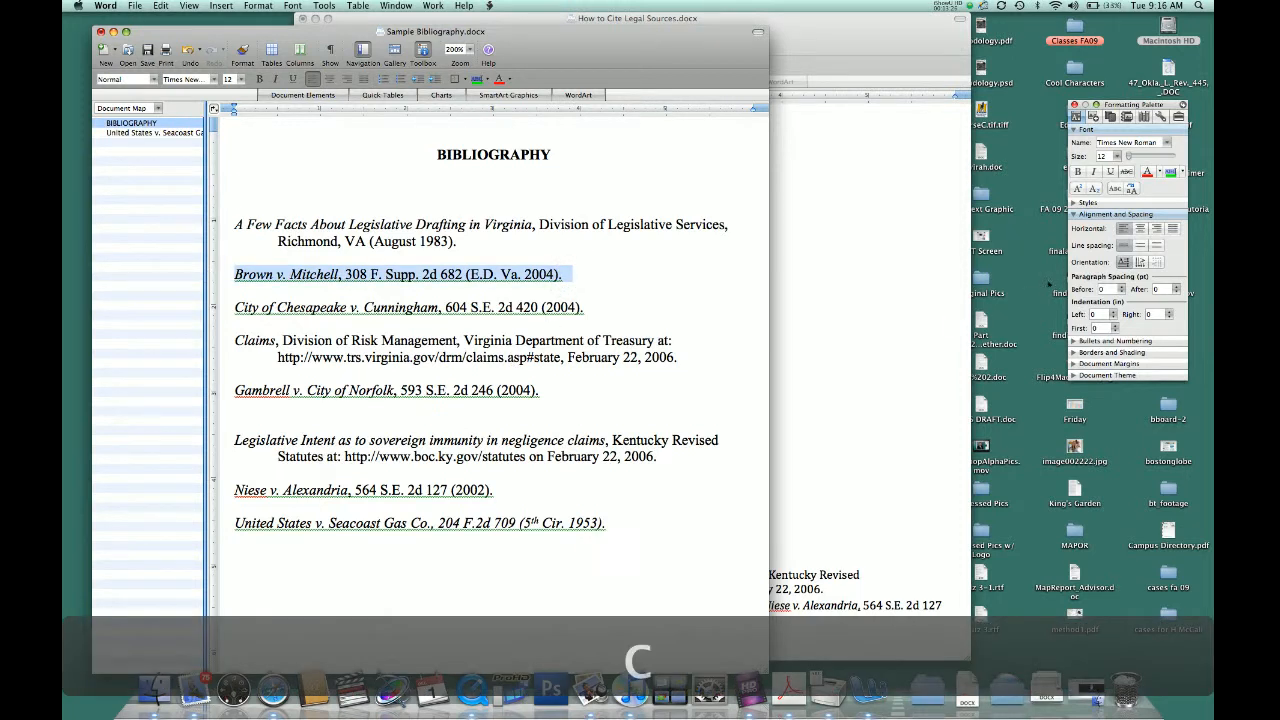
In How to Cite Legal Sources, add after footnote mark 7: "To illustrate a case that is contrary to what your are saying in your narrative, do this."
click(882, 315)
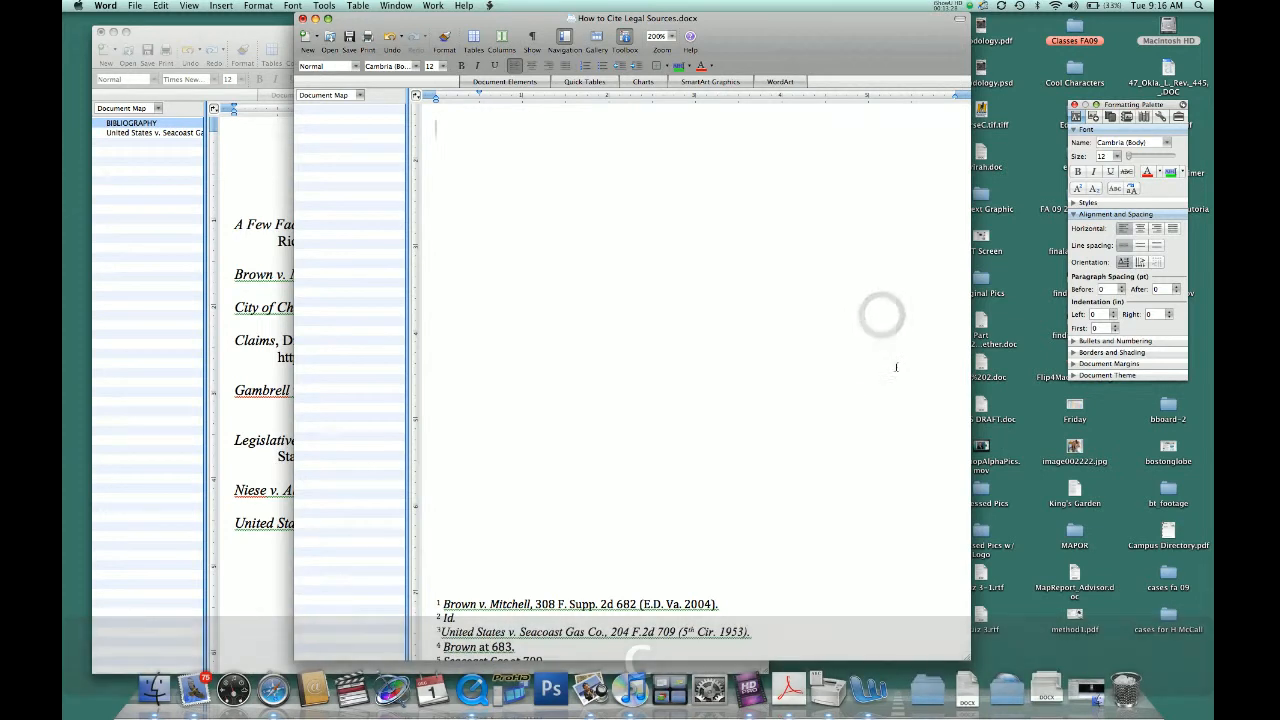
click(886, 366)
key(Up)
key(Up)
key(Up)
key(Up)
key(Up)
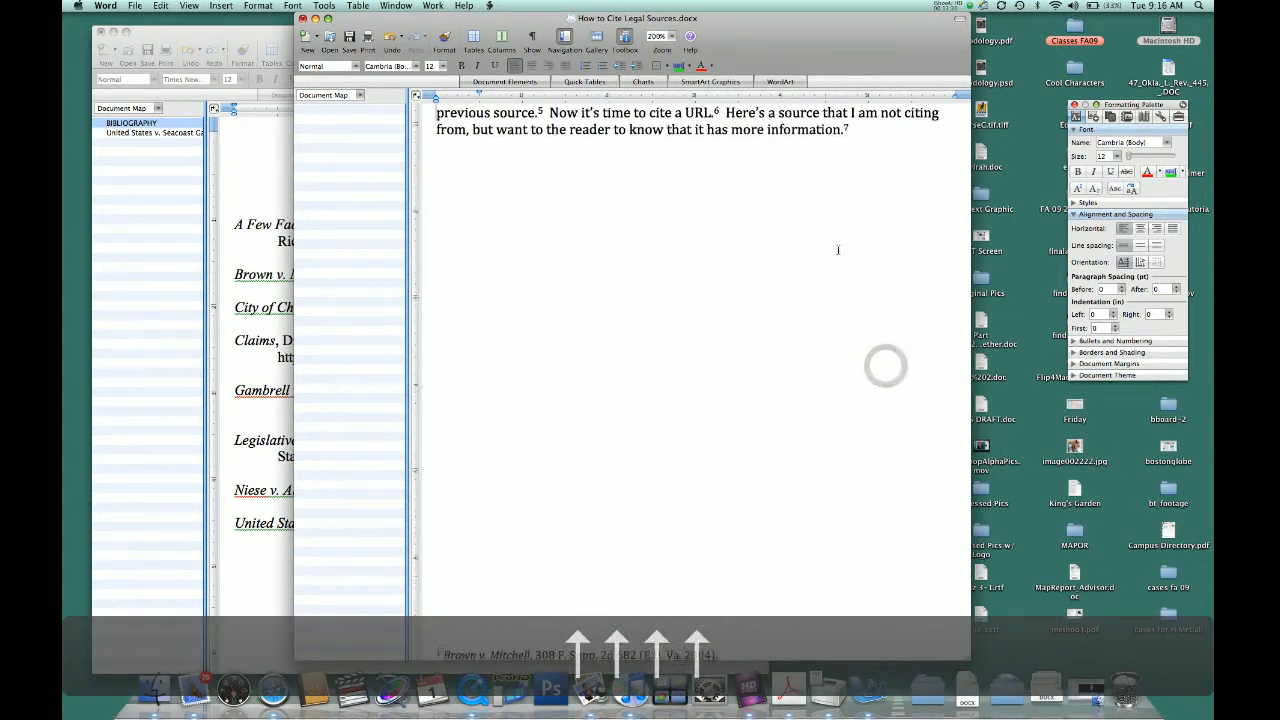
click(891, 155)
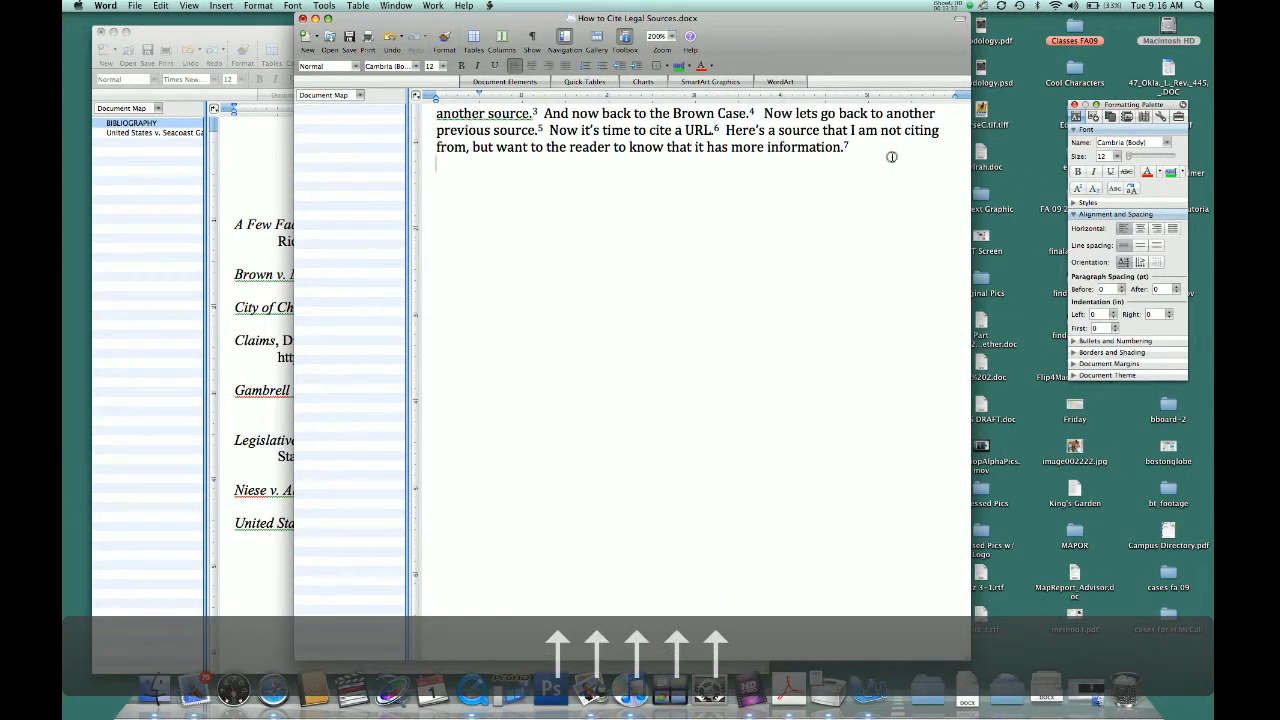
text(To illust)
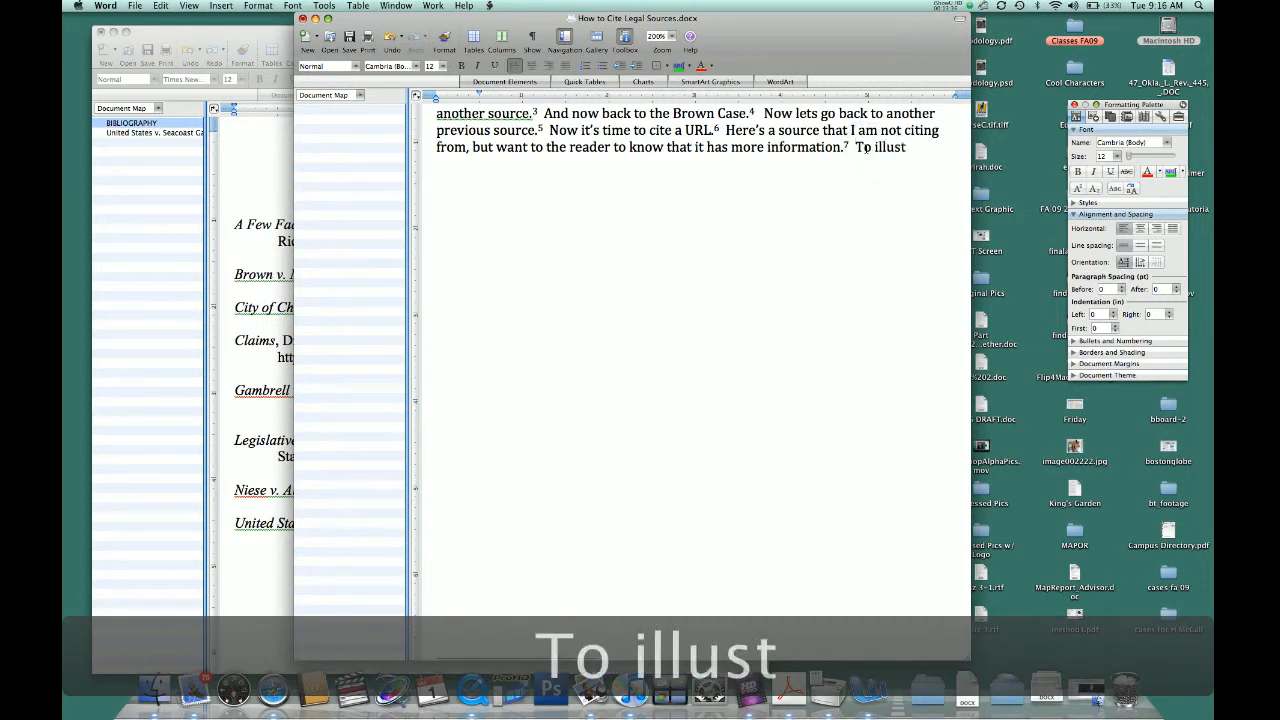
text(rate a cas)
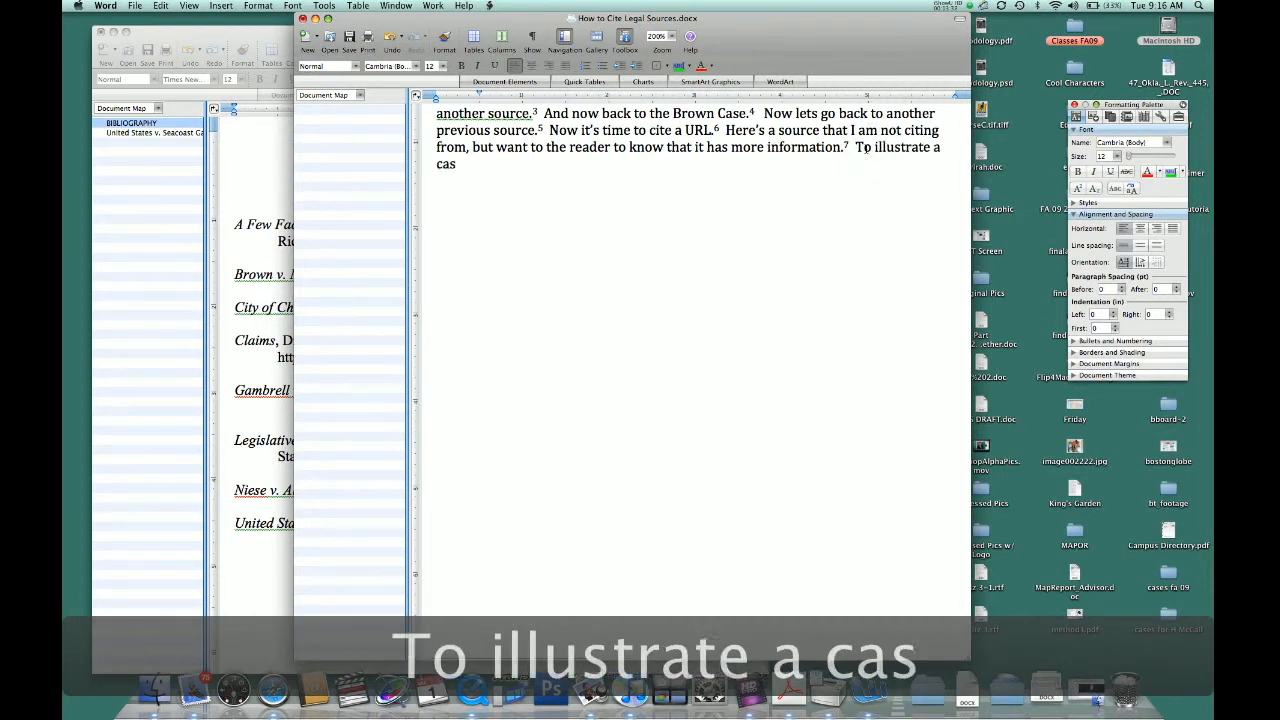
text(e that is contrary to)
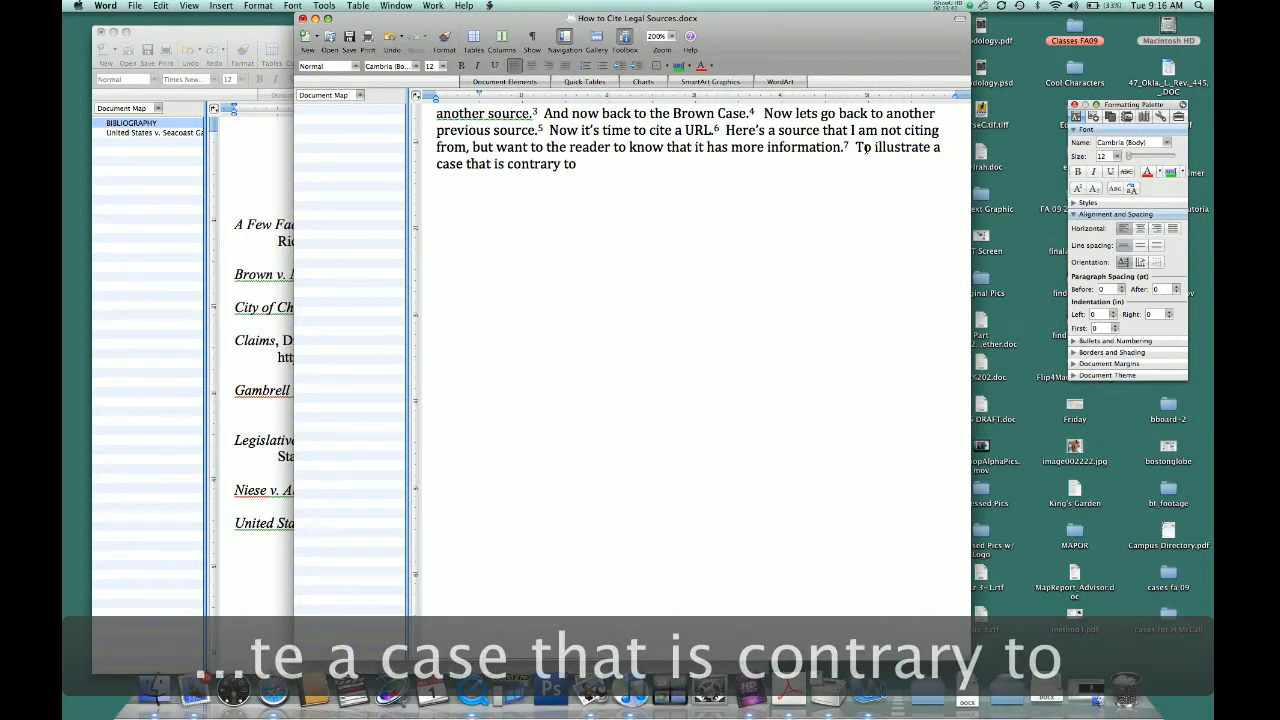
text( what your are)
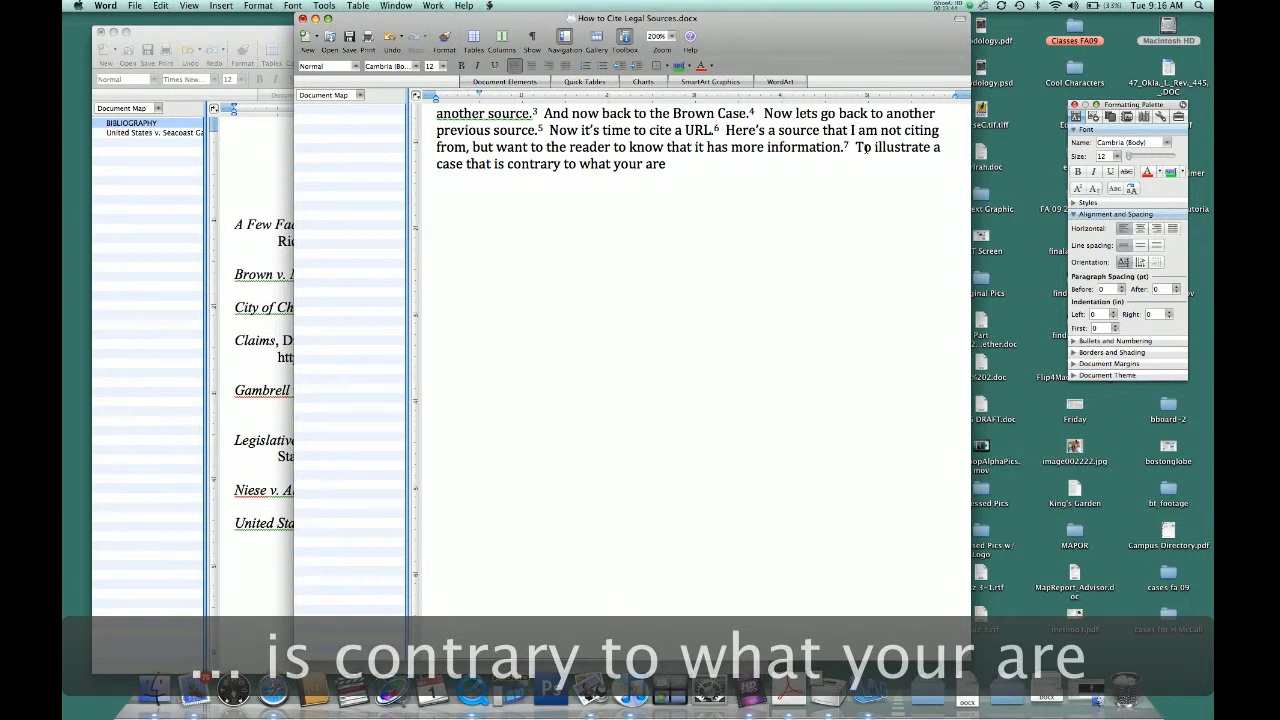
text( saying in your )
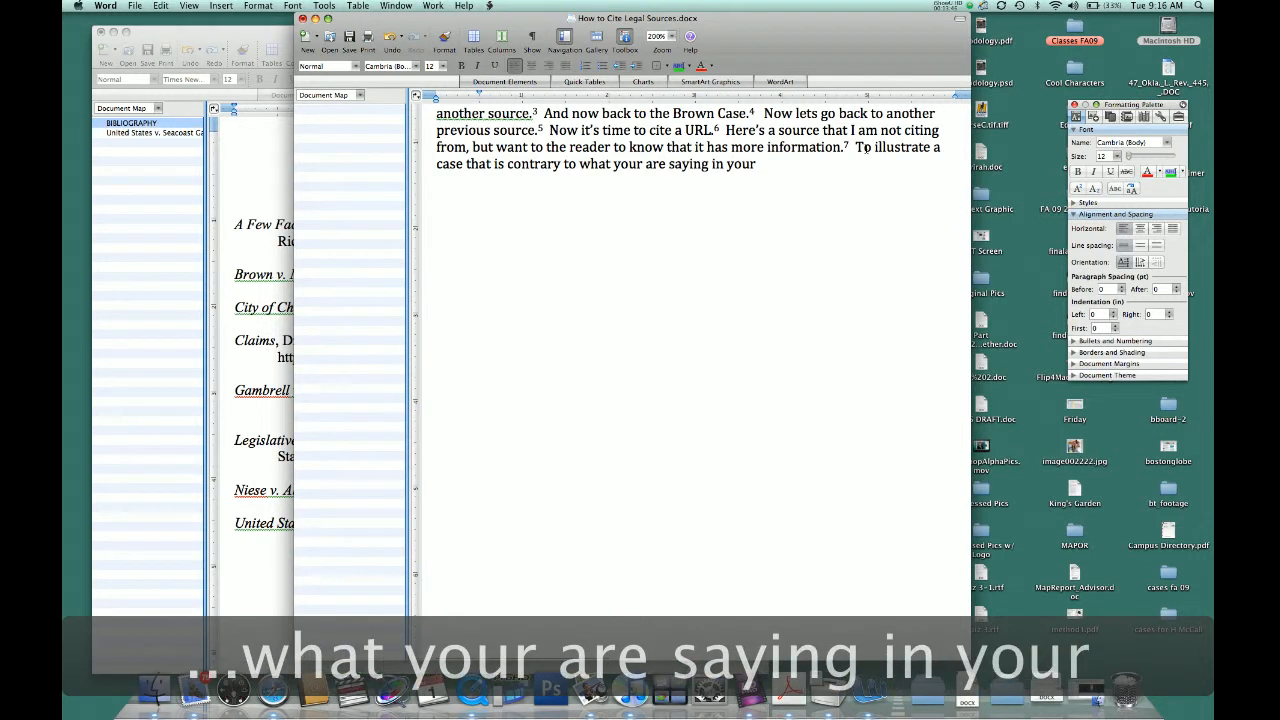
text(narr)
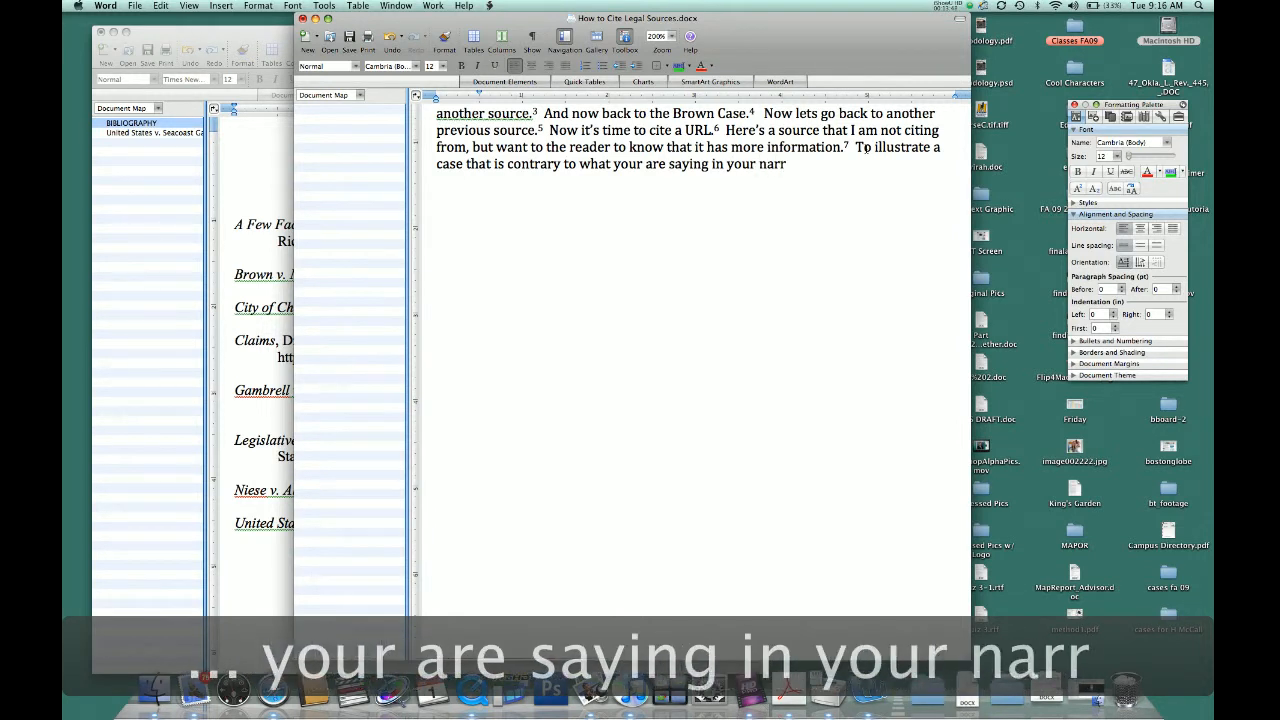
text(ative, do this:)
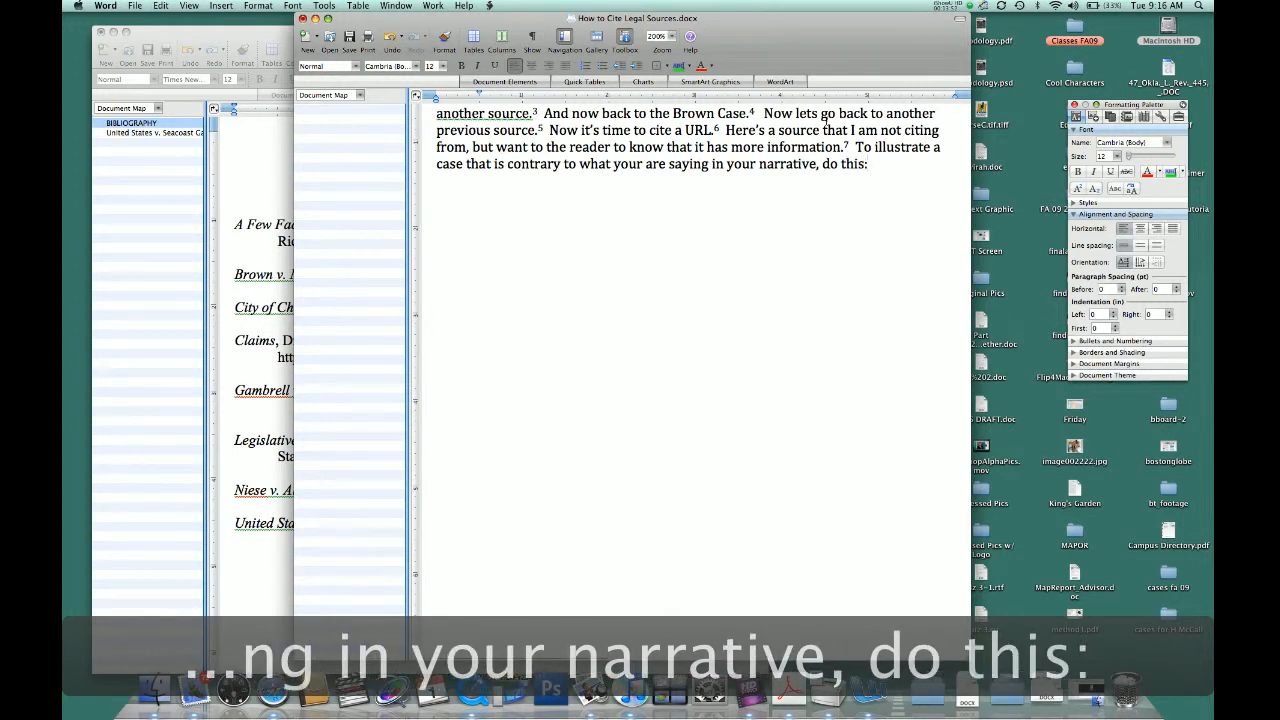
key(BackSpace)
text(.)
Insert an auto-numbered footnote after "do this." and fill it with "Contra" followed by the copied Brown v. Mitchell citation
click(221, 6)
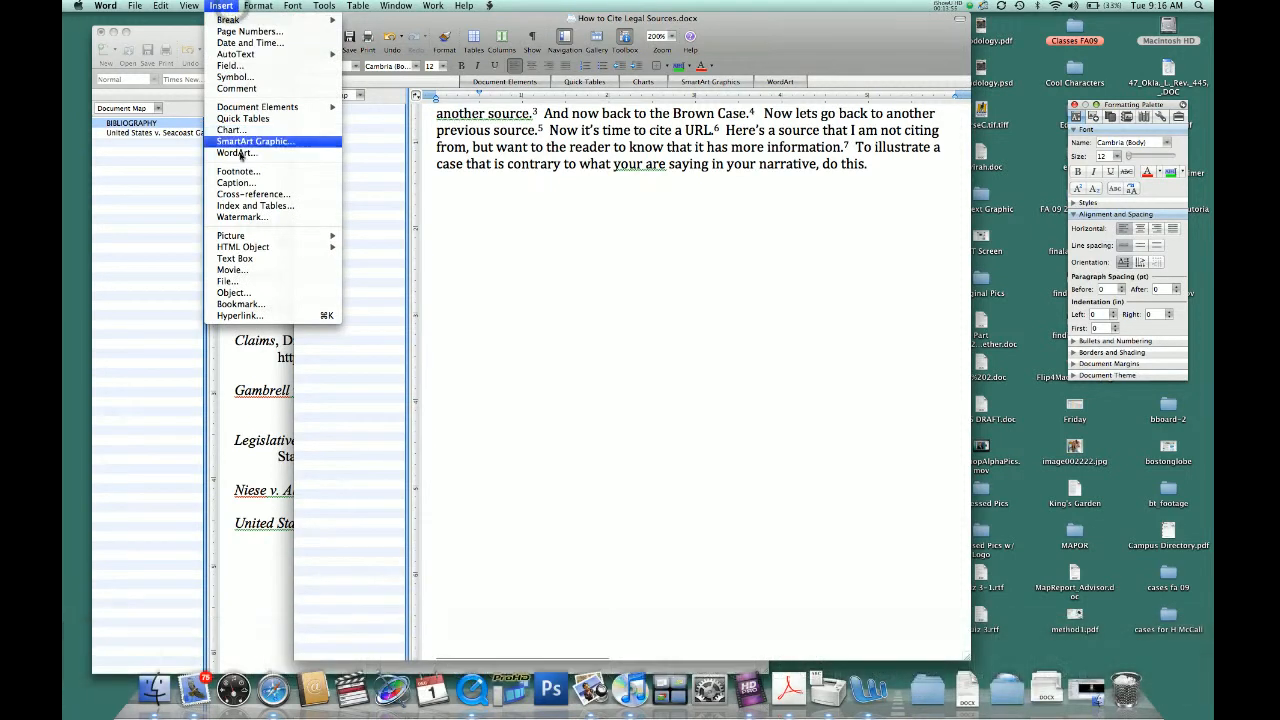
click(240, 172)
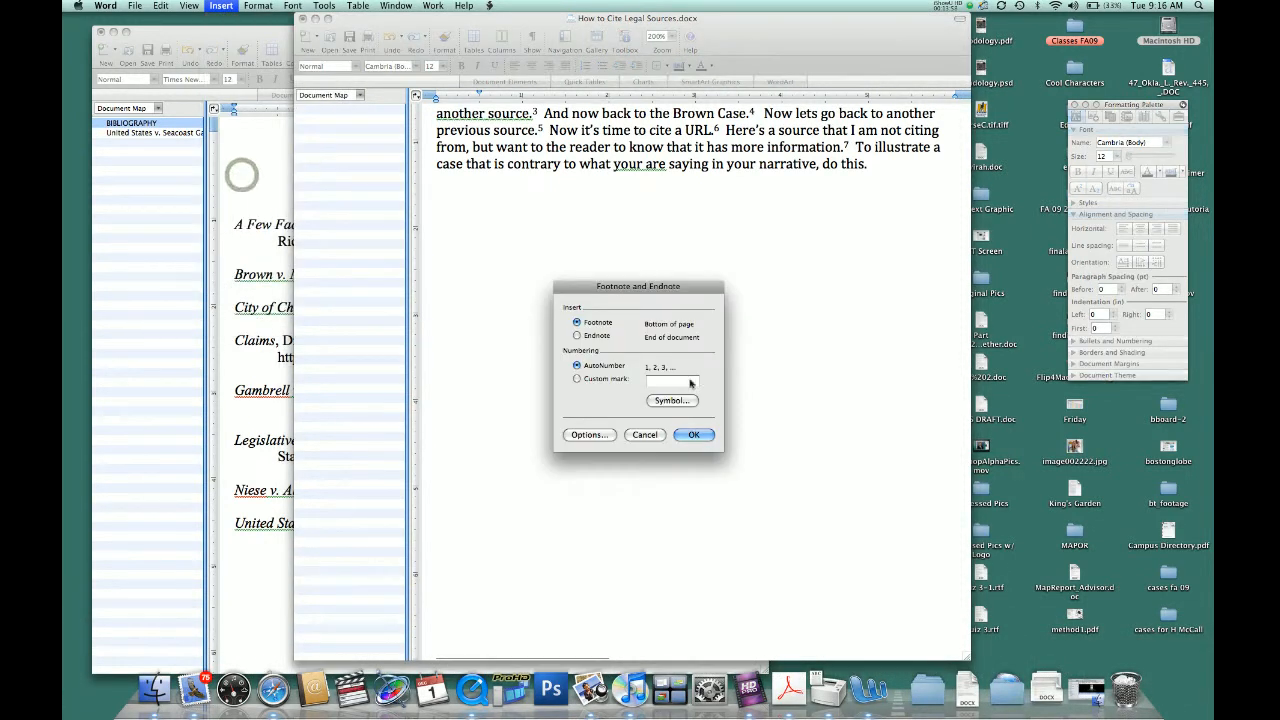
click(700, 435)
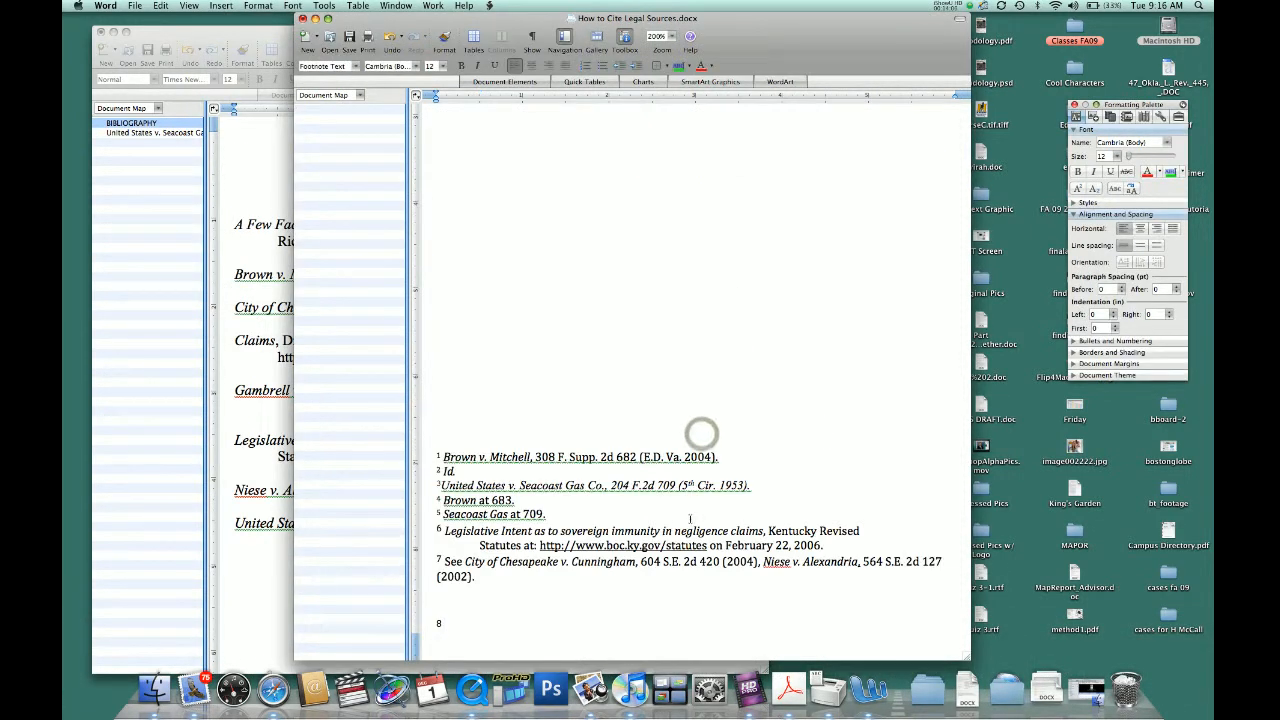
text(Contra)
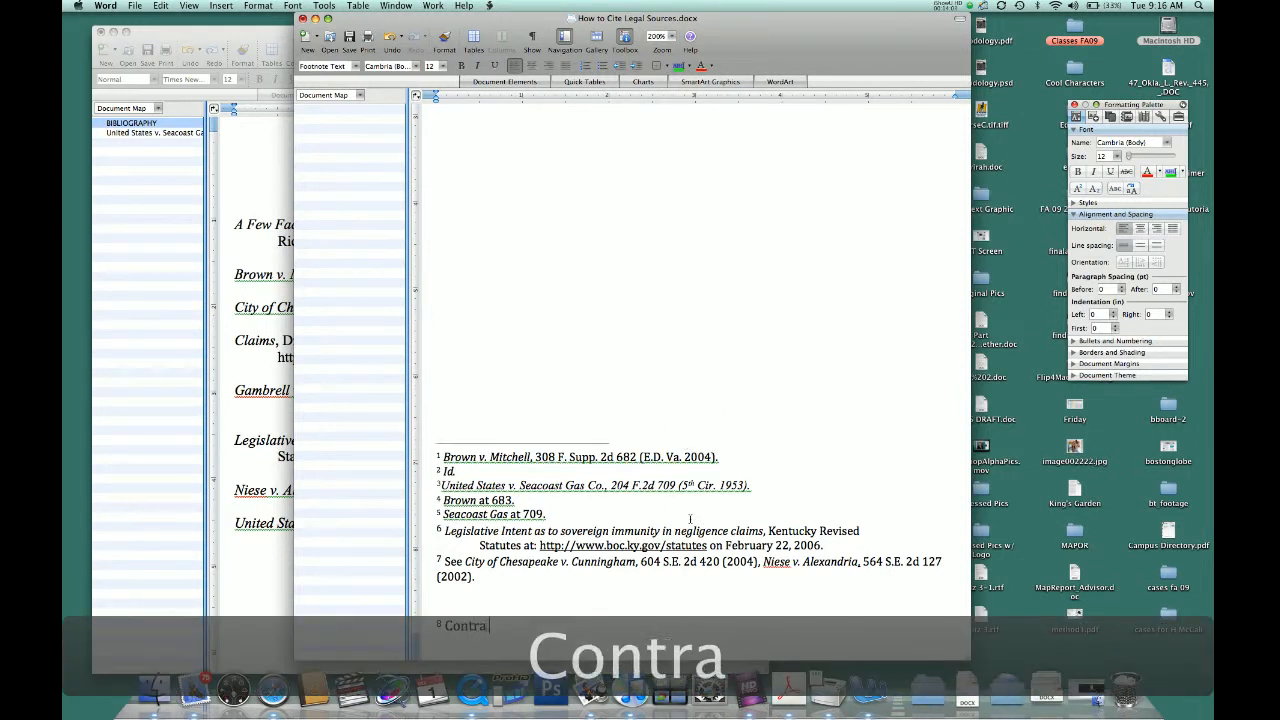
key(super+v)
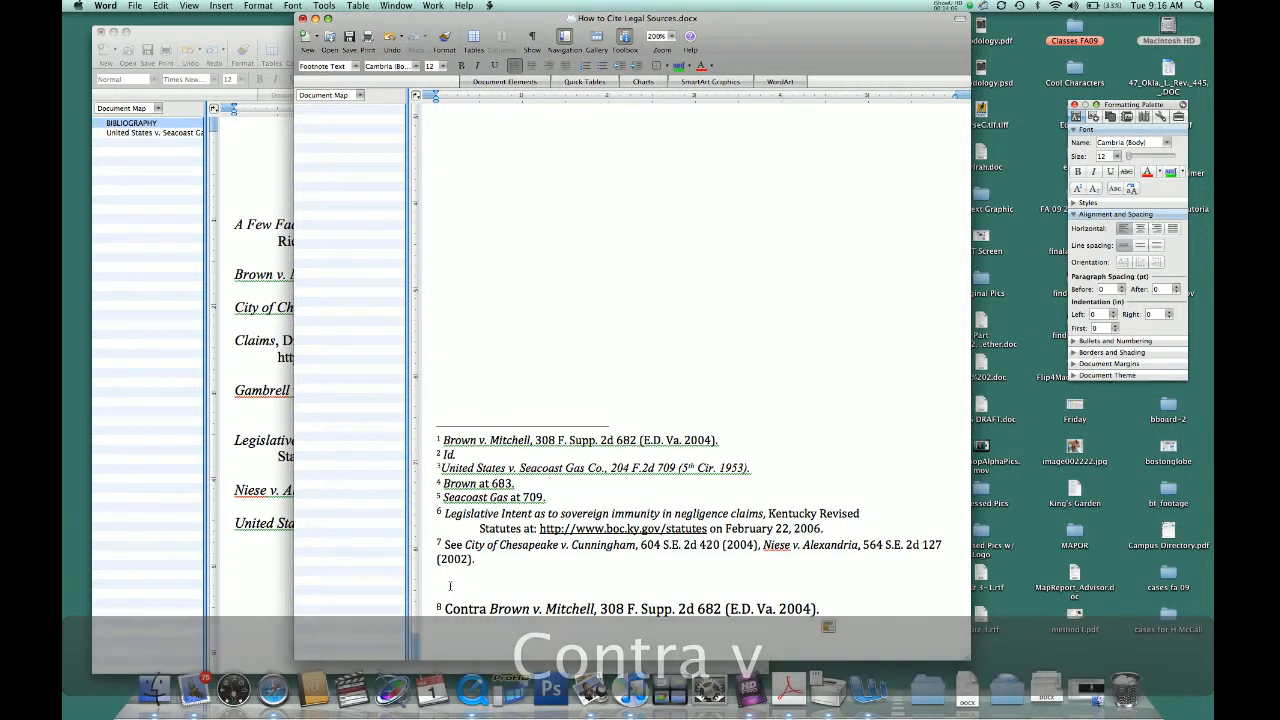
Italicize the signal words "See" in footnote 7 and "Contra" in footnote 8
click(455, 545)
double_click(455, 545)
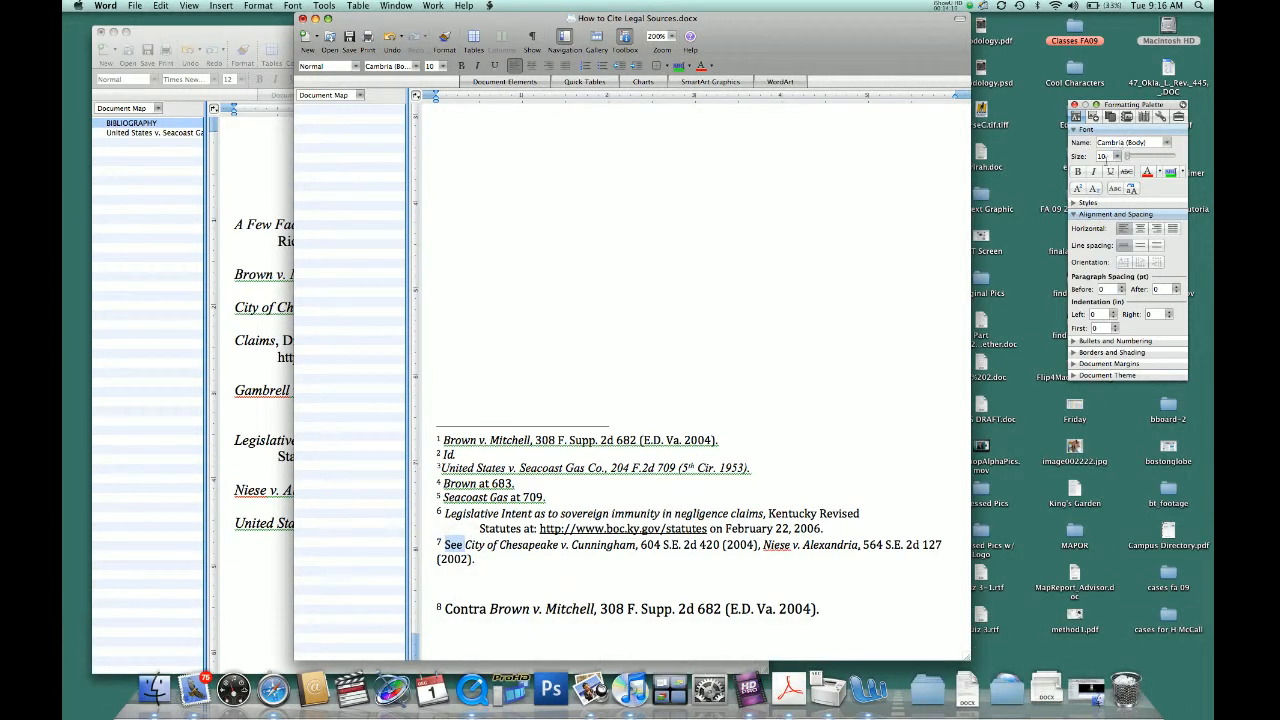
click(1096, 171)
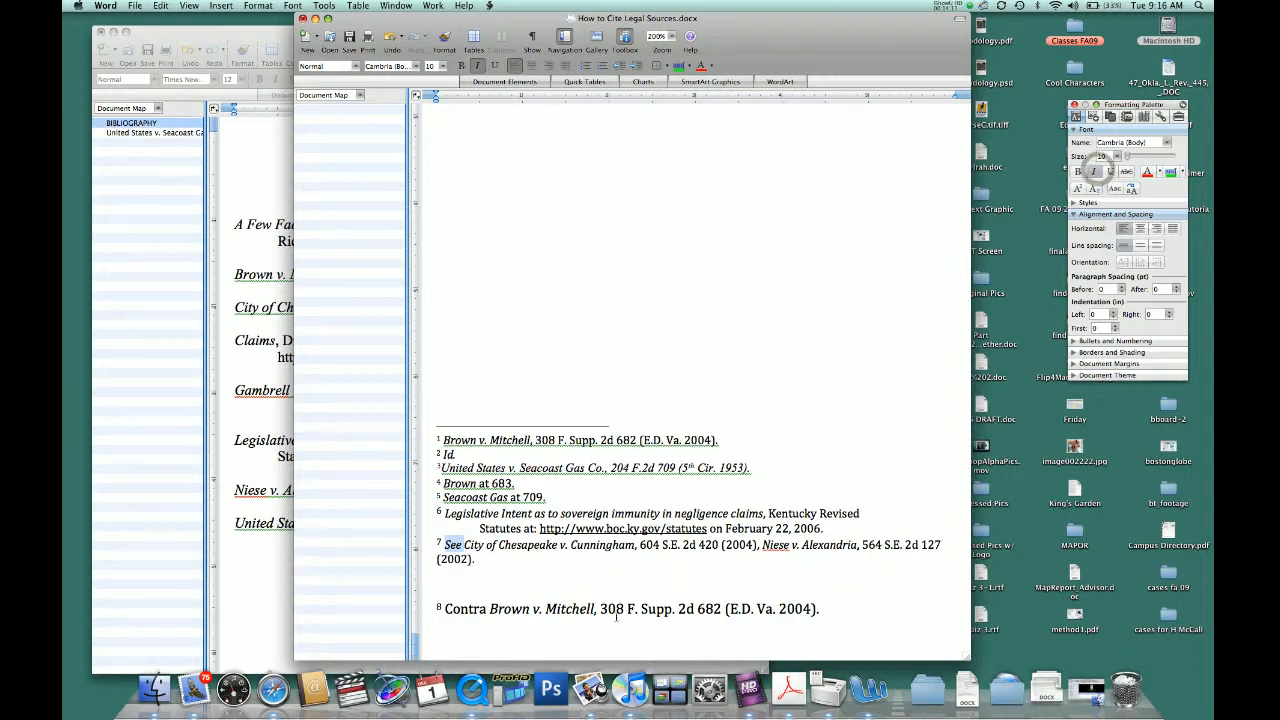
double_click(466, 609)
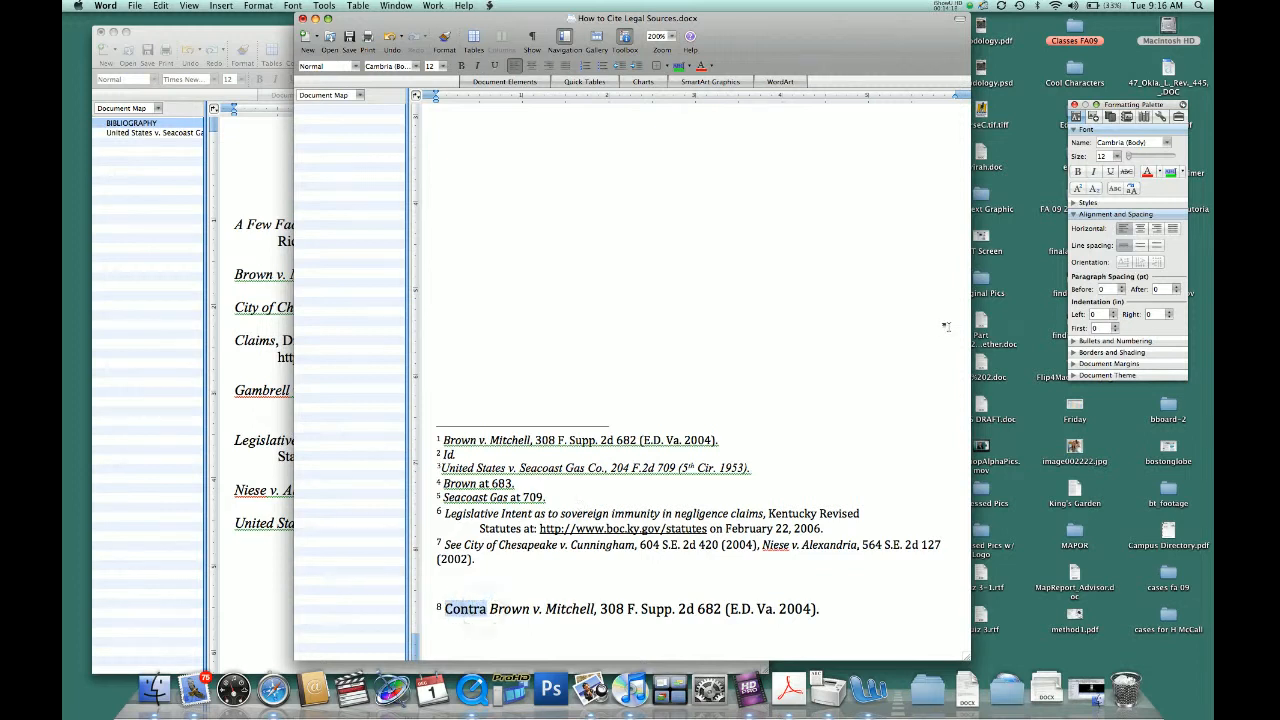
click(1093, 172)
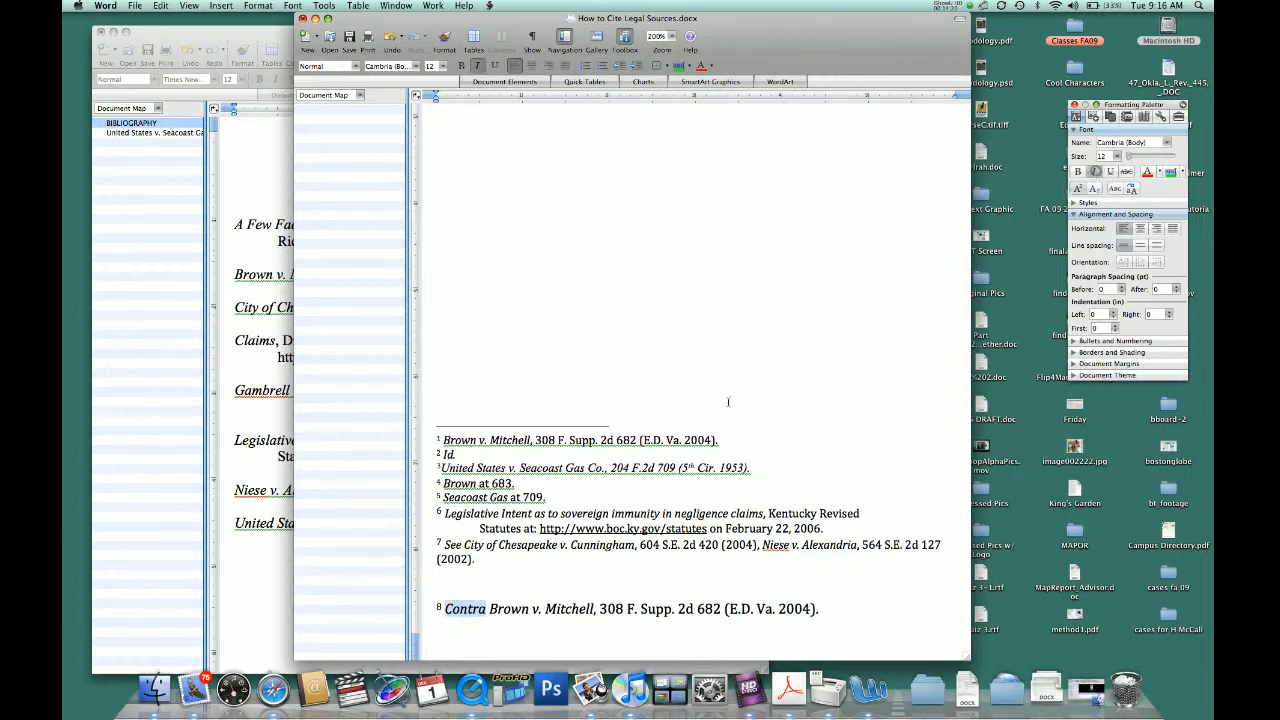
click(510, 574)
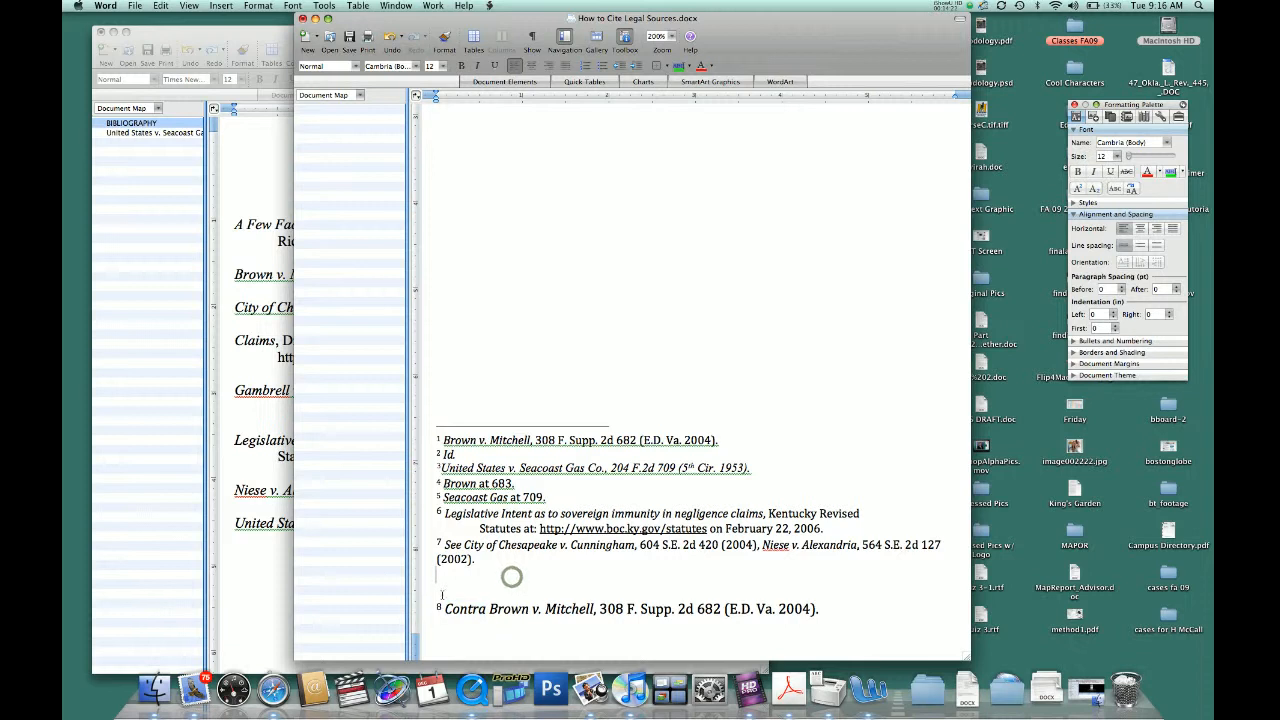
Set footnote 8's text to font size 10 and delete the blank lines above it
drag(829, 607, 465, 616)
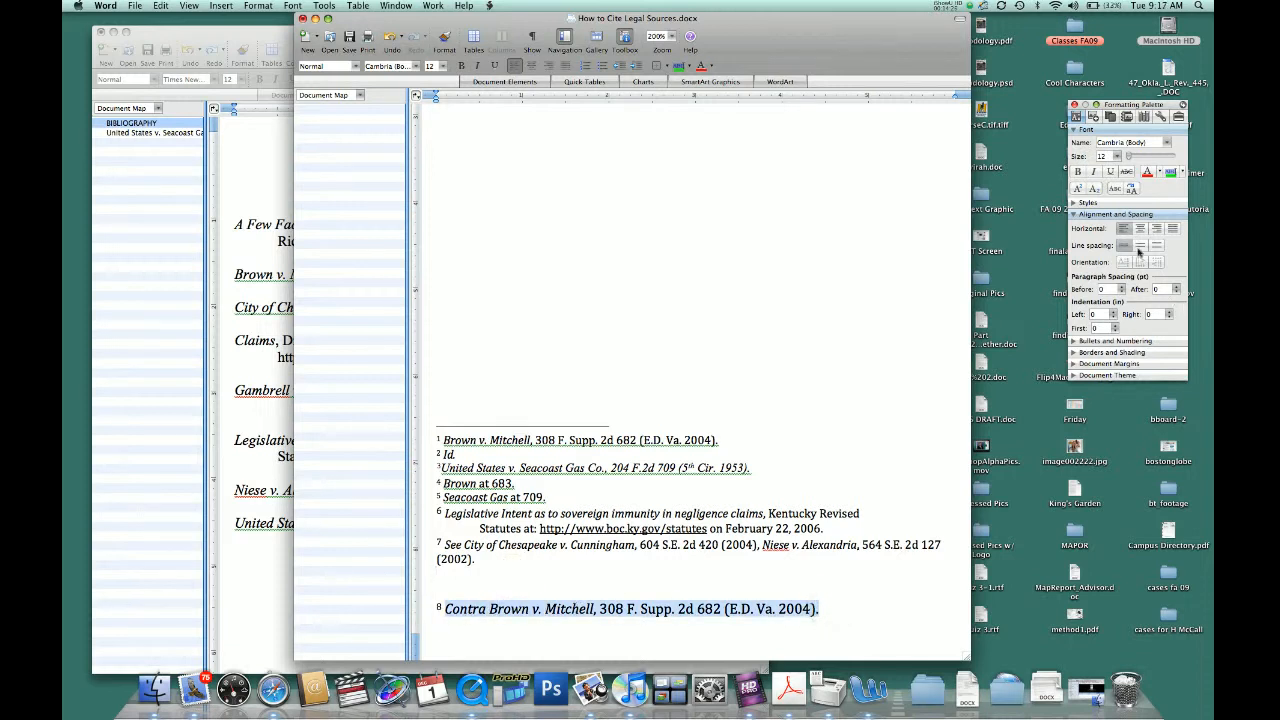
click(1117, 156)
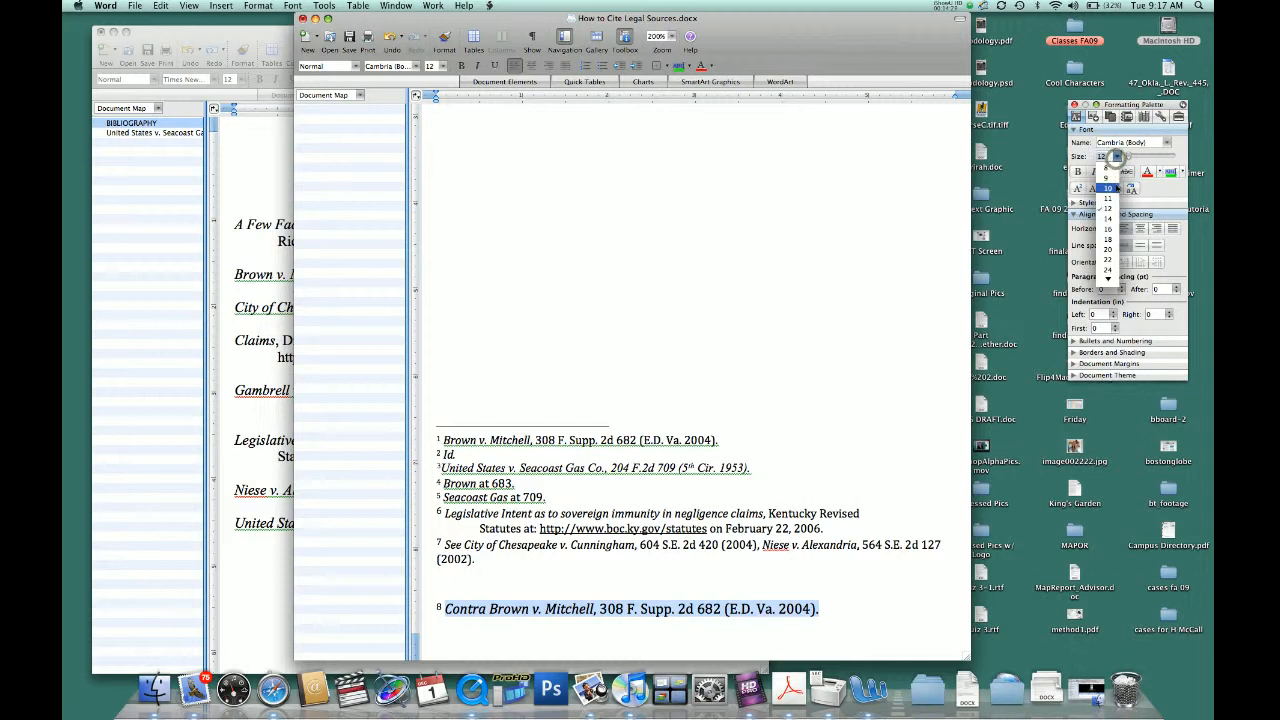
click(1115, 188)
click(458, 586)
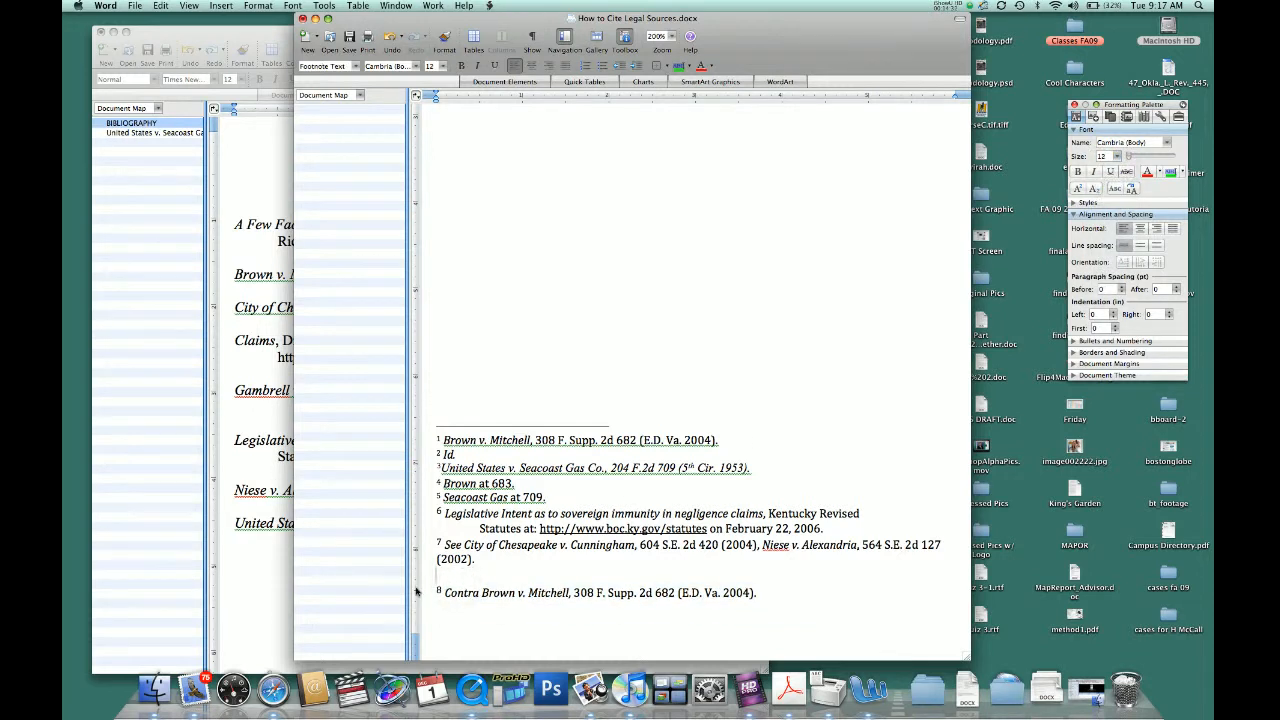
key(BackSpace)
key(BackSpace)
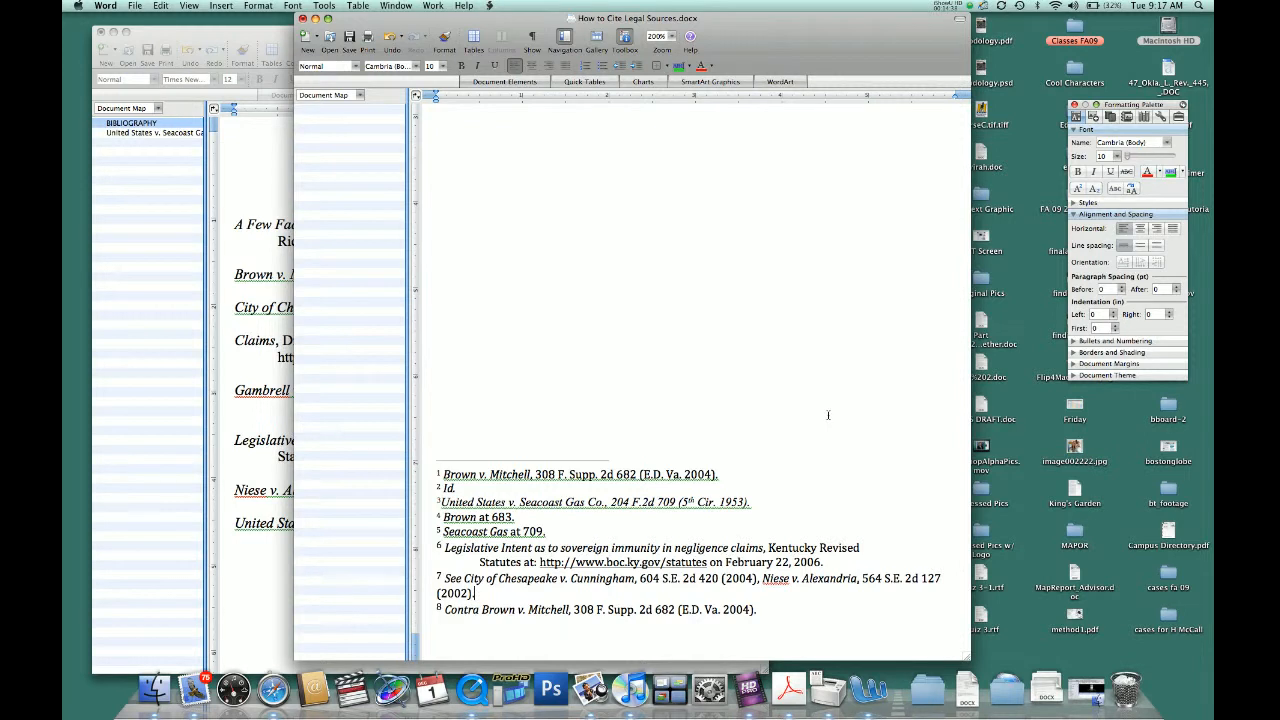
Review the body text and its footnote marks from the last sentence back up to the title
click(791, 373)
key(Up)
key(Up)
key(Up)
key(Up)
key(Up)
key(Up)
key(Up)
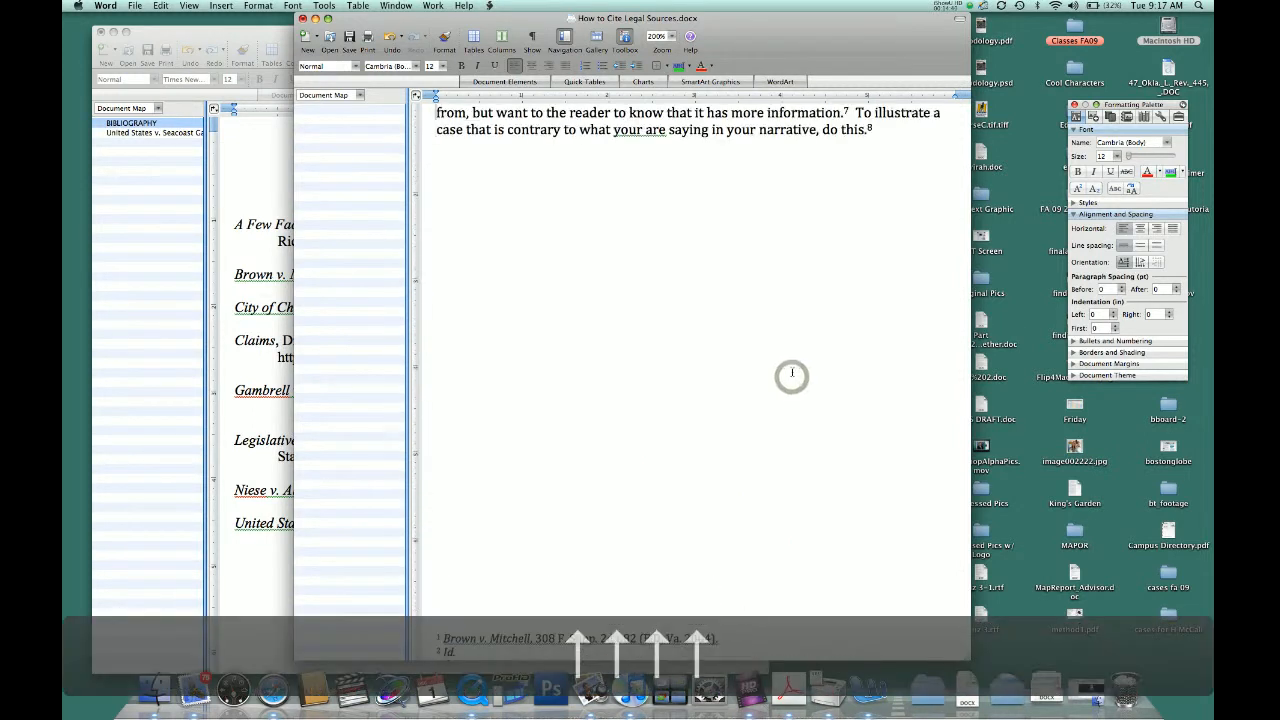
key(Up)
key(Up)
key(Up)
key(Up)
key(Up)
key(Up)
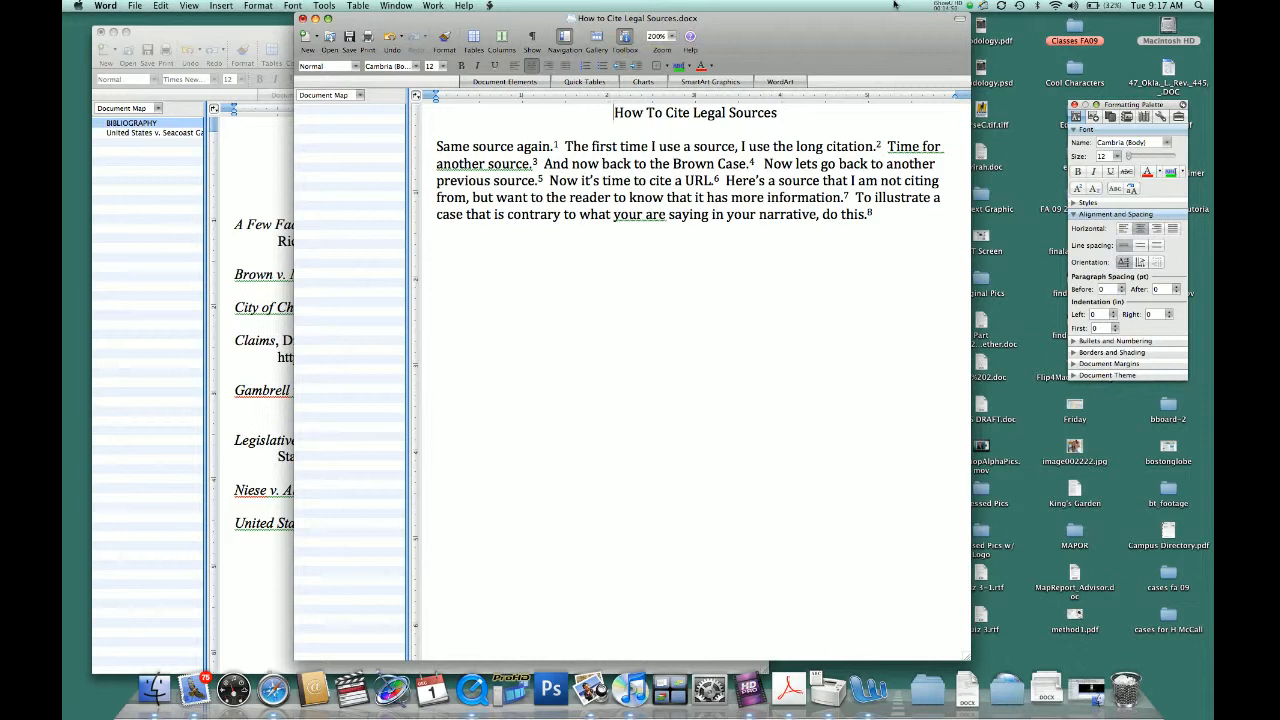
click(936, 6)
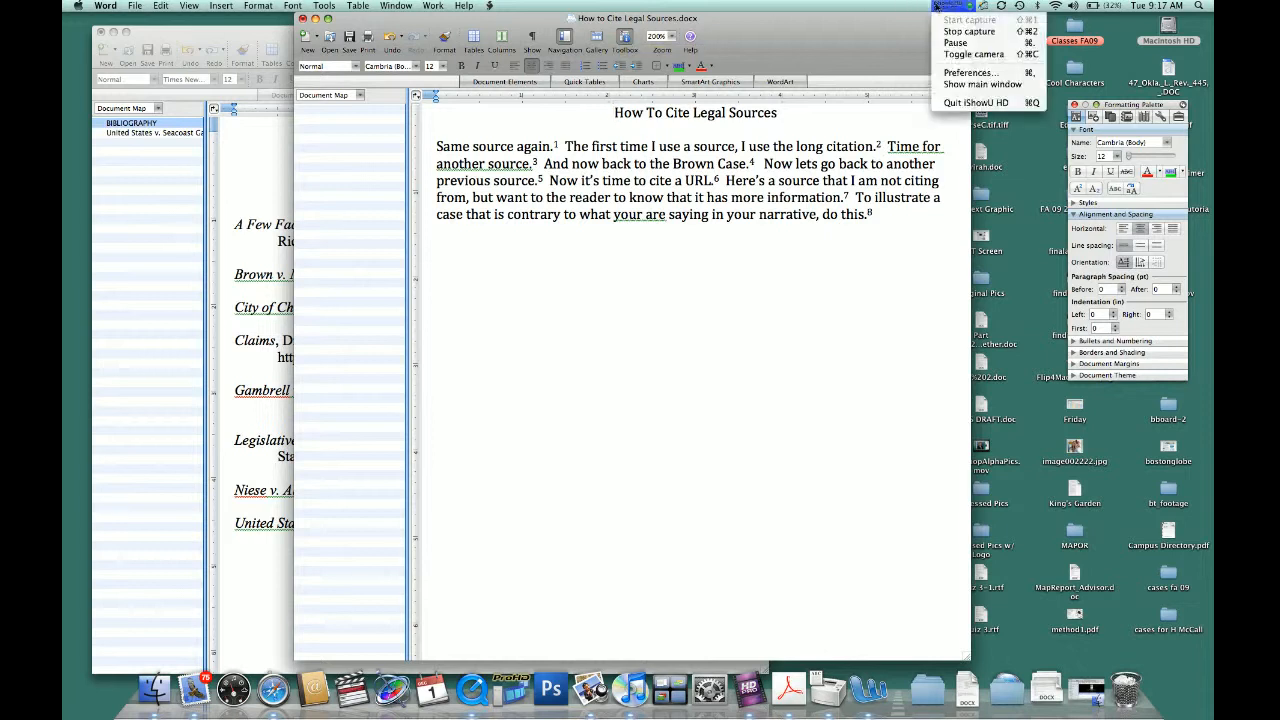
click(942, 31)
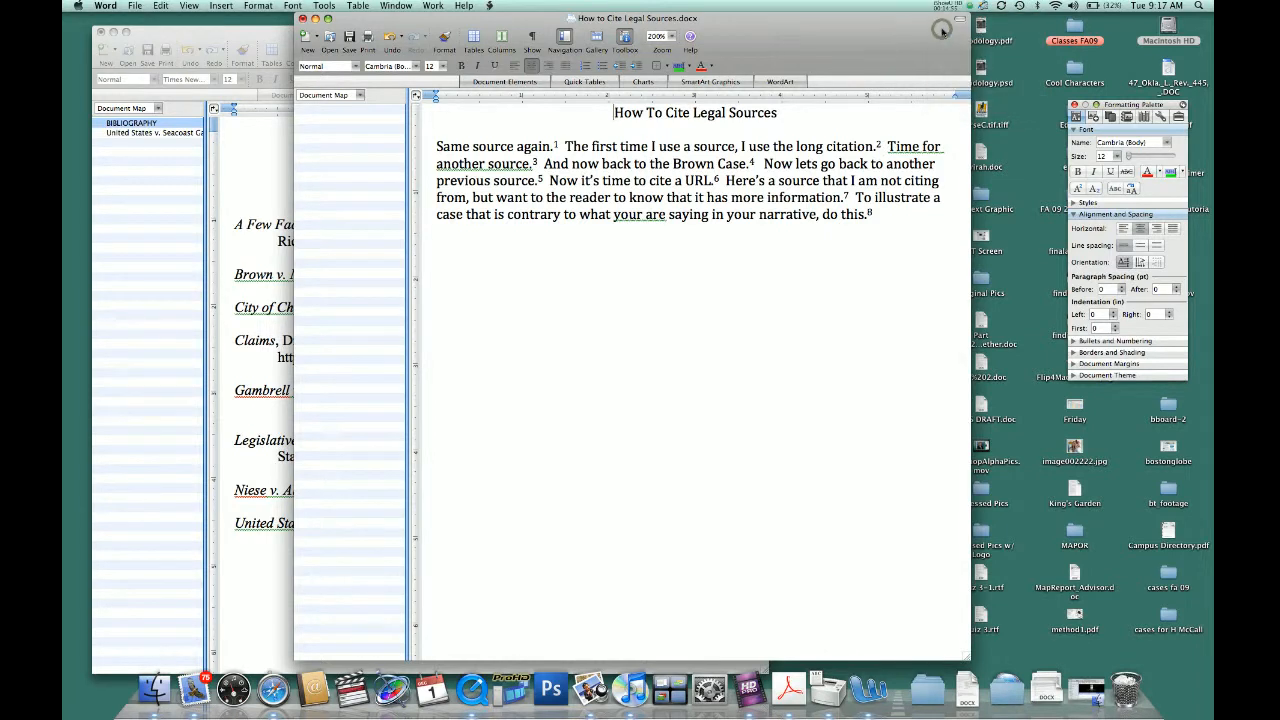